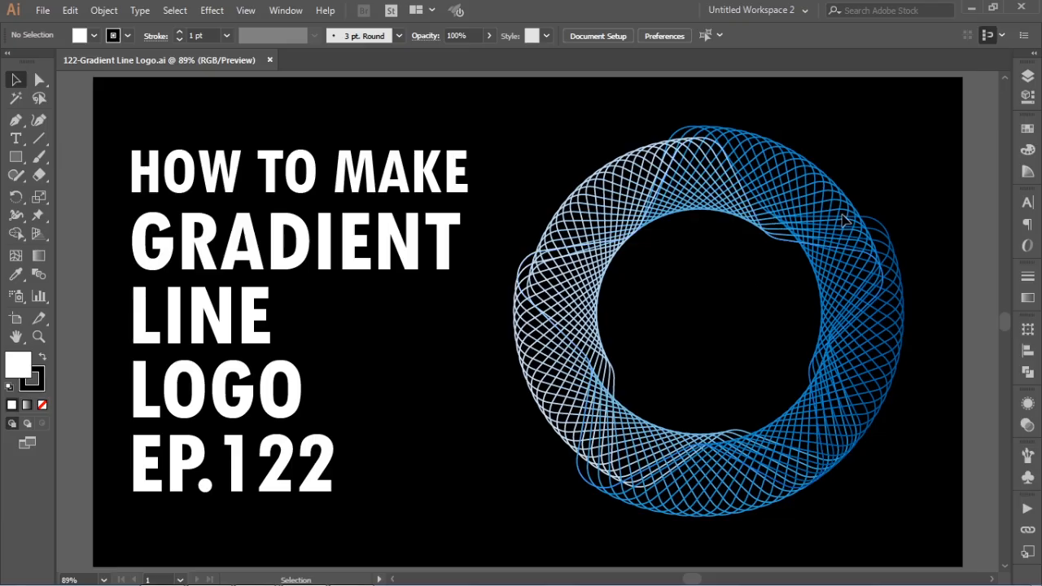
{"action": "left_click", "coordinate": [778, 222]}
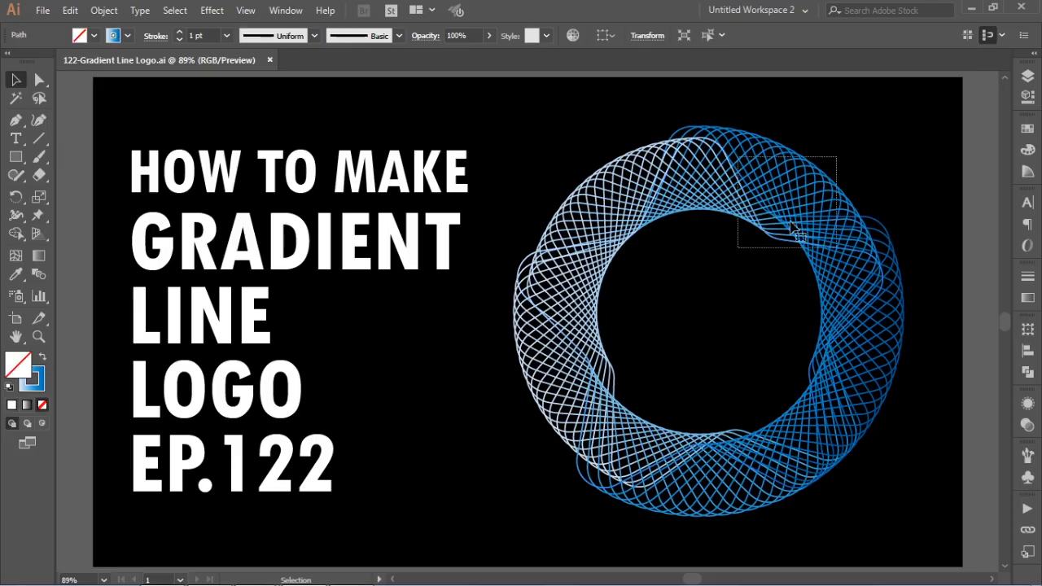
{"action": "left_click", "coordinate": [899, 158]}
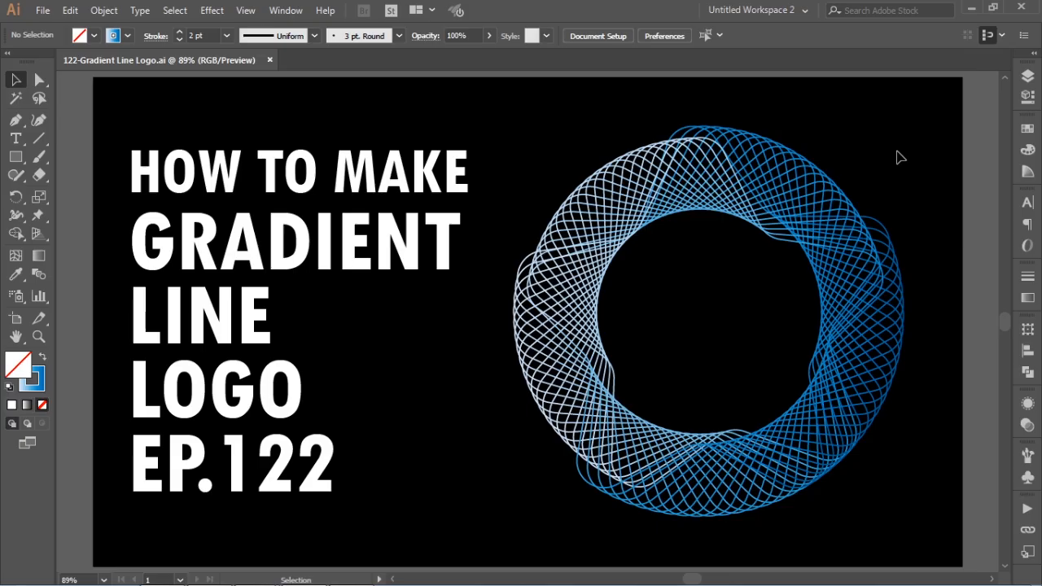
Unlock Layer 2, and lock and hide Layer 1 so its finished artwork is out of the way.
{"action": "left_click", "coordinate": [1027, 75]}
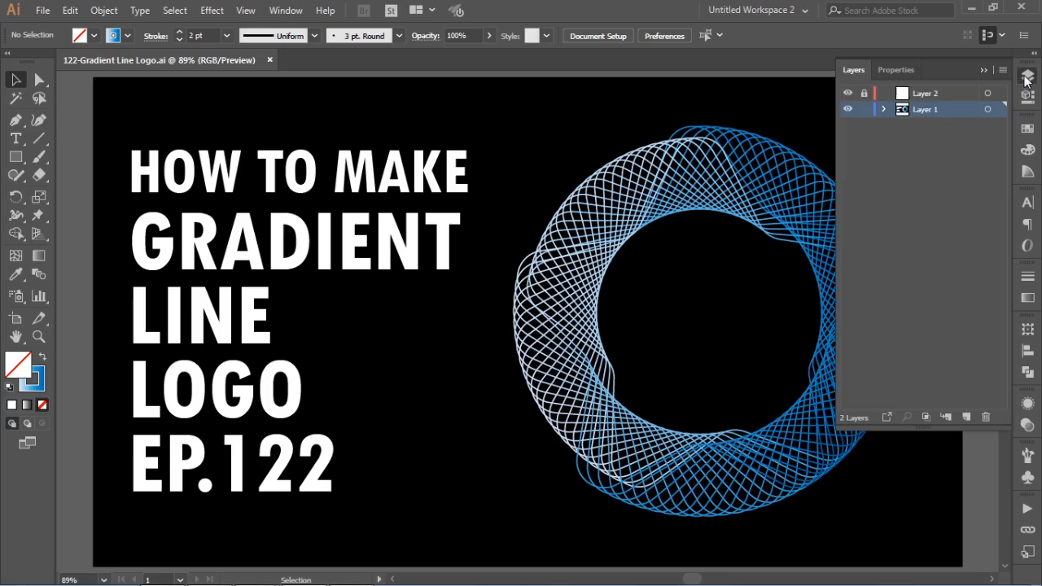
{"action": "left_click", "coordinate": [864, 109]}
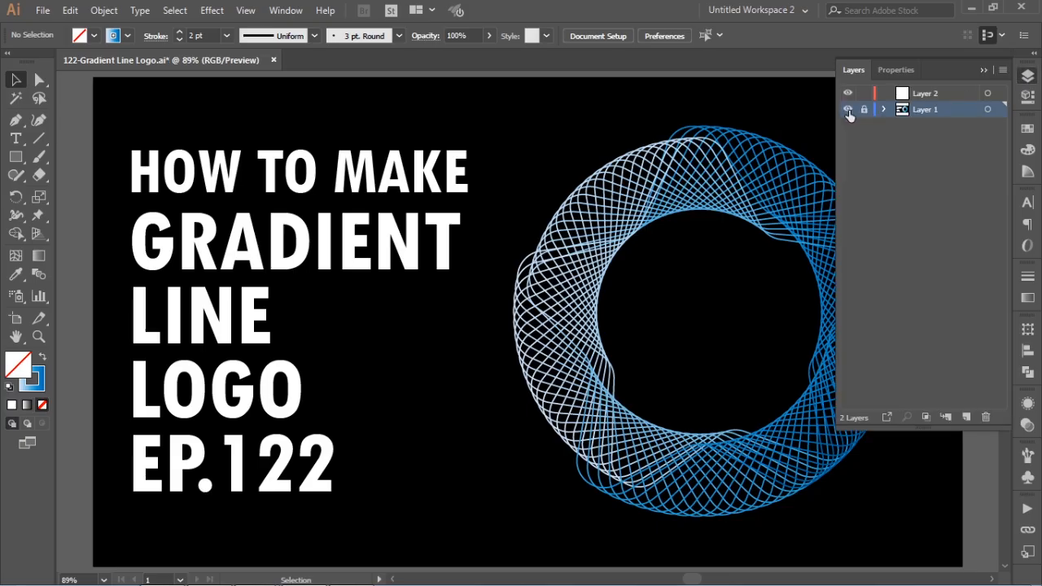
{"action": "left_click", "coordinate": [847, 109]}
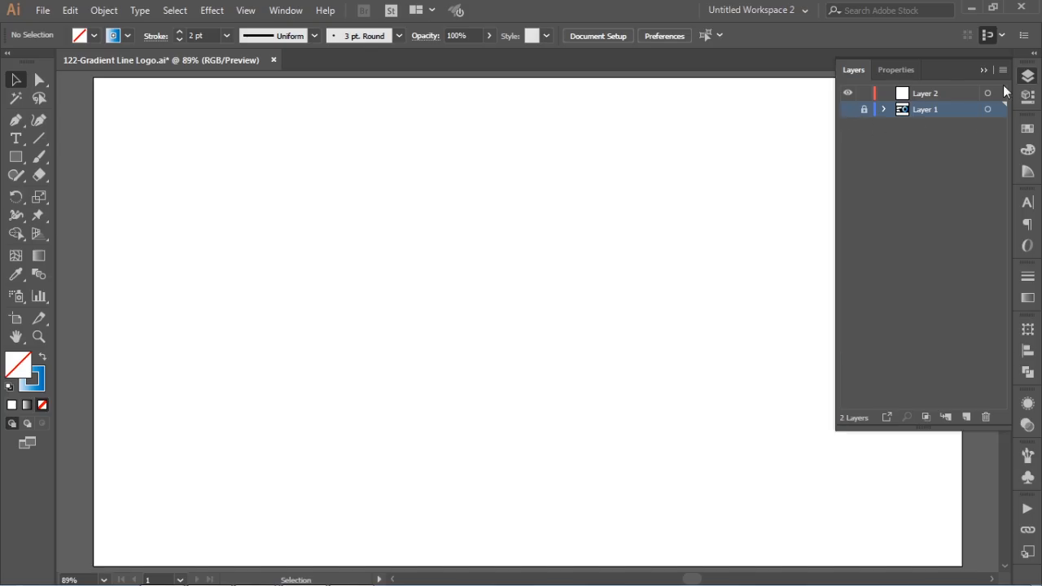
{"action": "left_click", "coordinate": [1027, 75]}
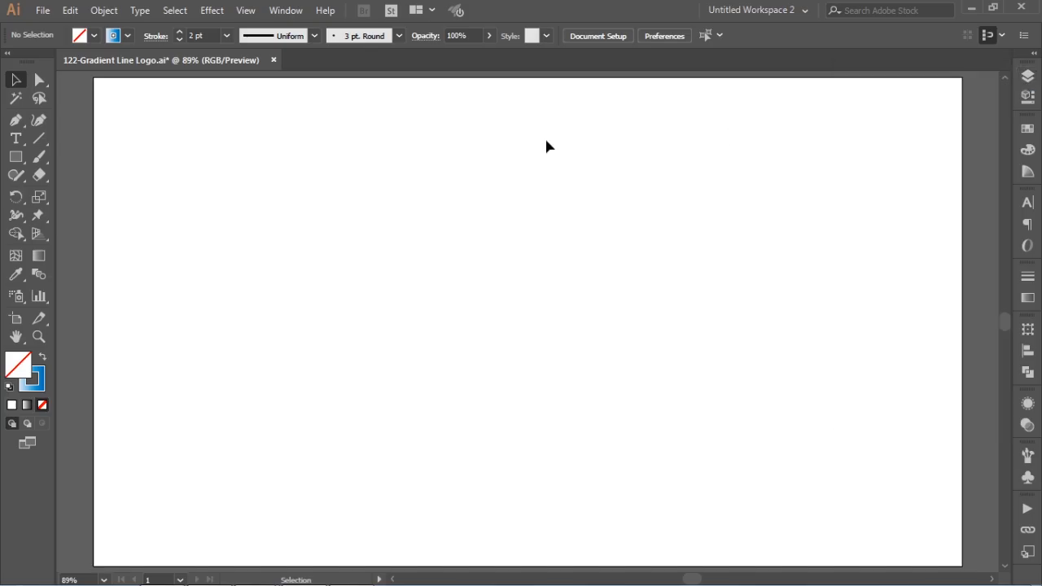
Draw a five-pointed star with the default fill and stroke on Layer 2 and move it near the middle of the artboard.
{"action": "left_click", "coordinate": [9, 386]}
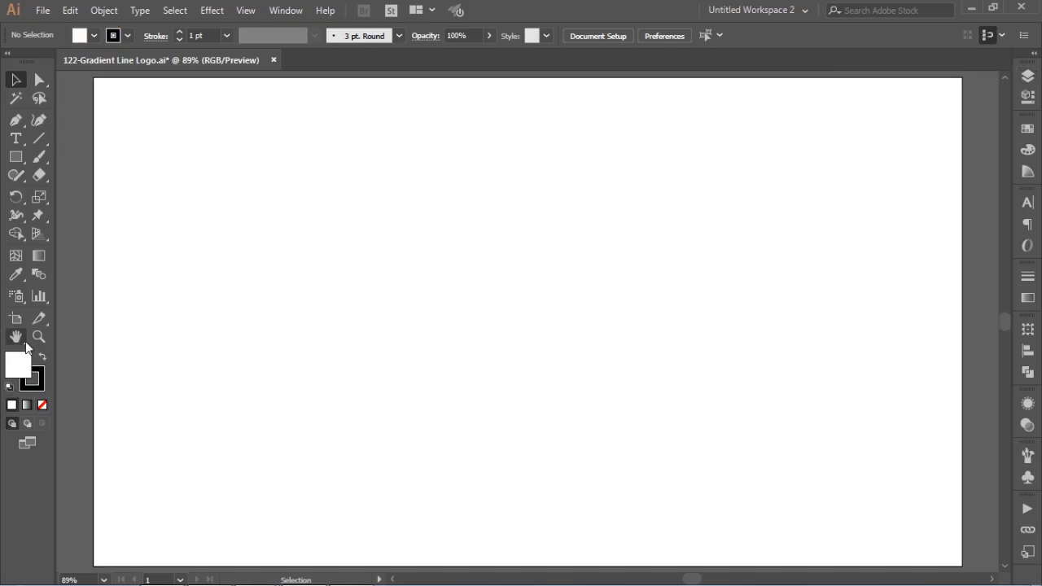
{"action": "left_click", "coordinate": [14, 159]}
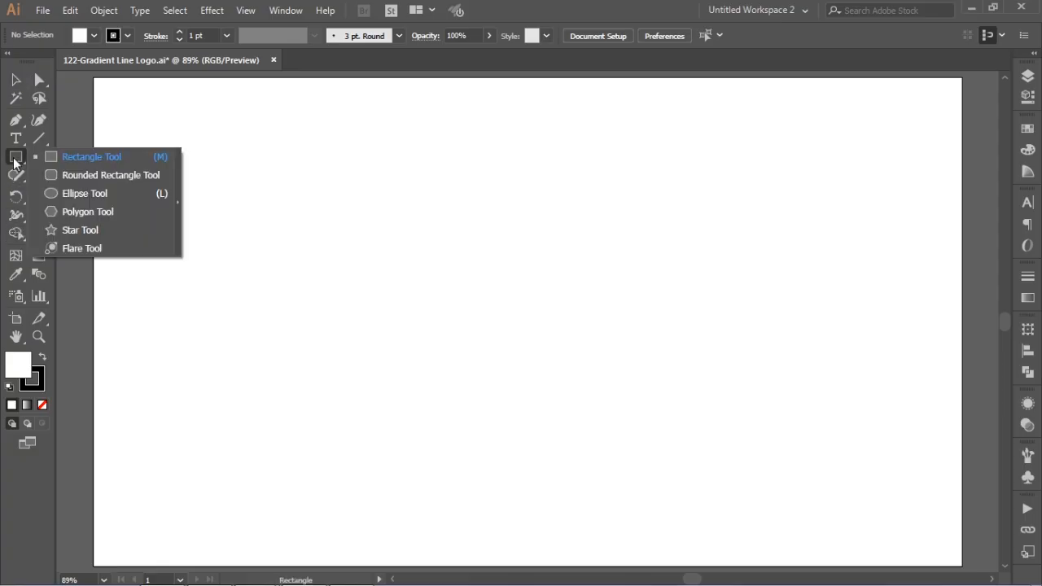
{"action": "left_click", "coordinate": [77, 230]}
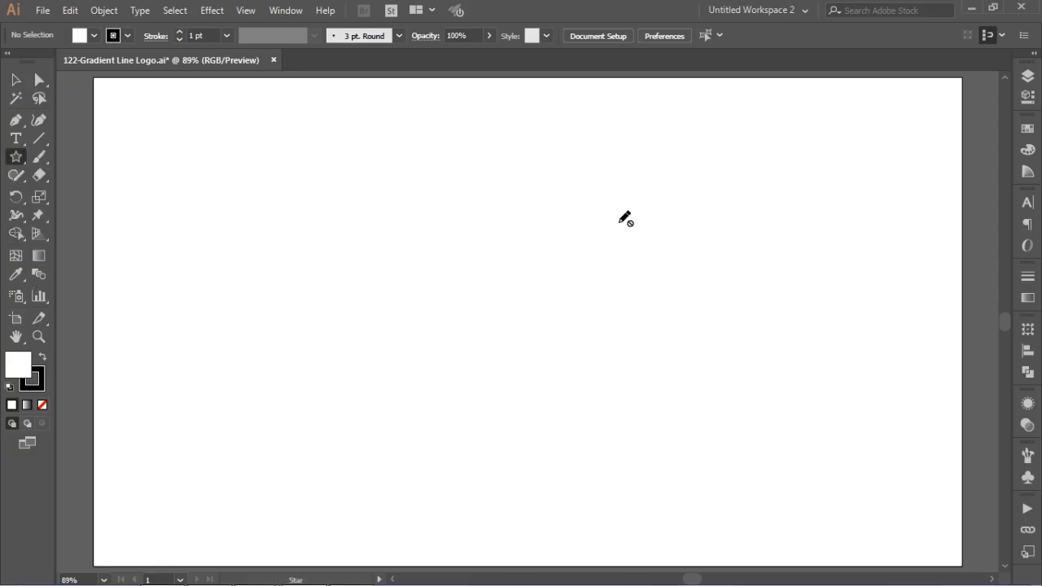
{"action": "left_click", "coordinate": [1028, 76]}
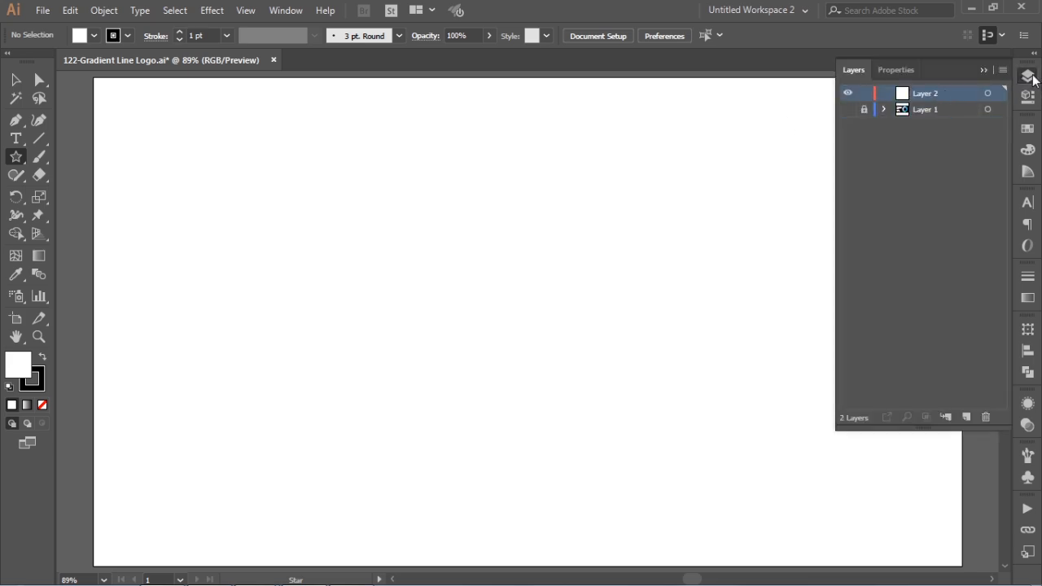
{"action": "left_click", "coordinate": [1028, 76]}
{"action": "left_click_drag", "start_coordinate": [457, 275], "coordinate": [543, 351]}
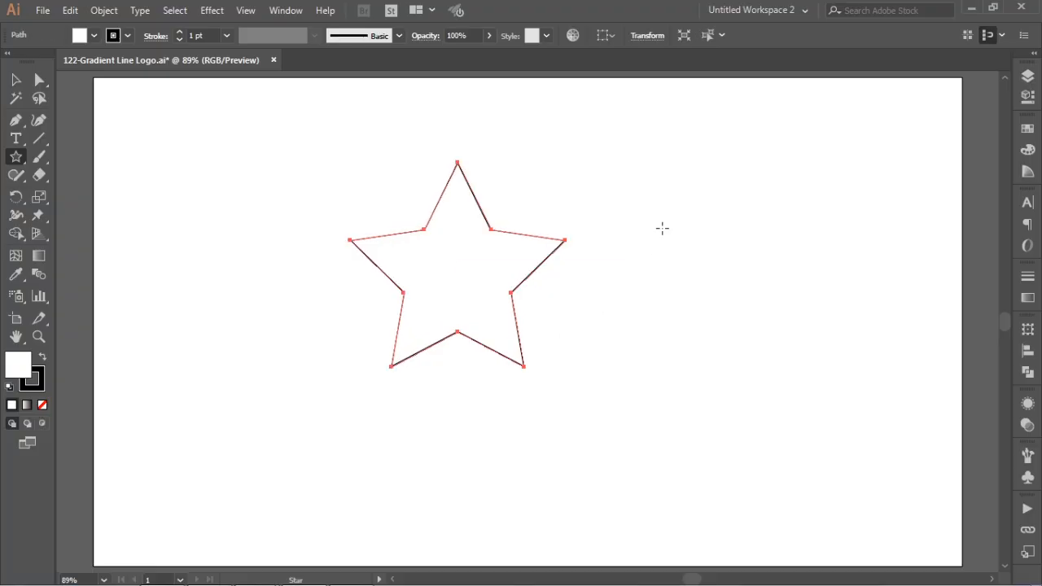
{"action": "left_click", "coordinate": [15, 79]}
{"action": "left_click_drag", "start_coordinate": [447, 280], "coordinate": [503, 302]}
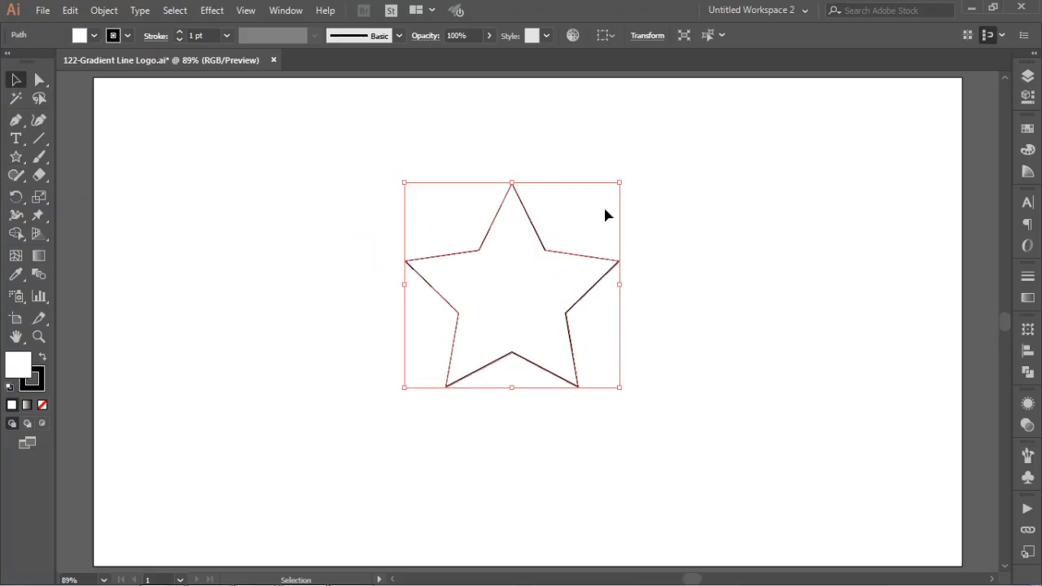
Remove the star's fill and apply the blue gradient swatch to its stroke.
{"action": "left_click", "coordinate": [42, 405]}
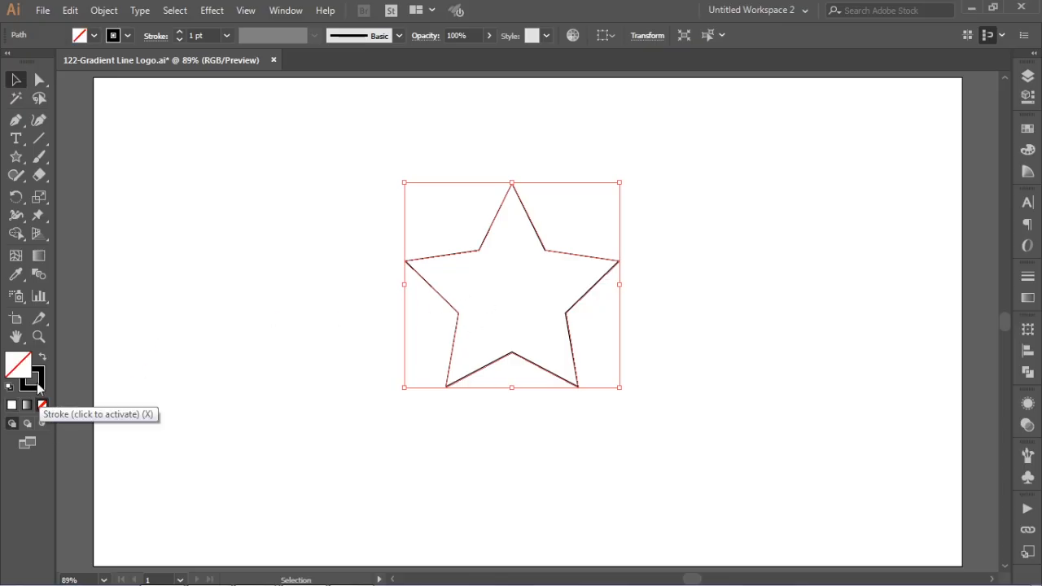
{"action": "left_click", "coordinate": [37, 389]}
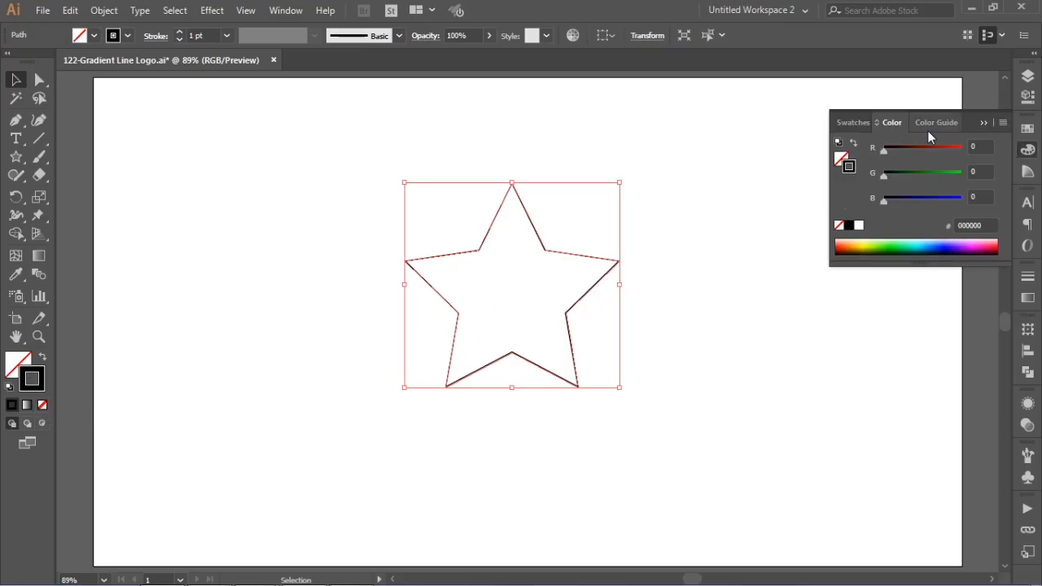
{"action": "left_click", "coordinate": [855, 124]}
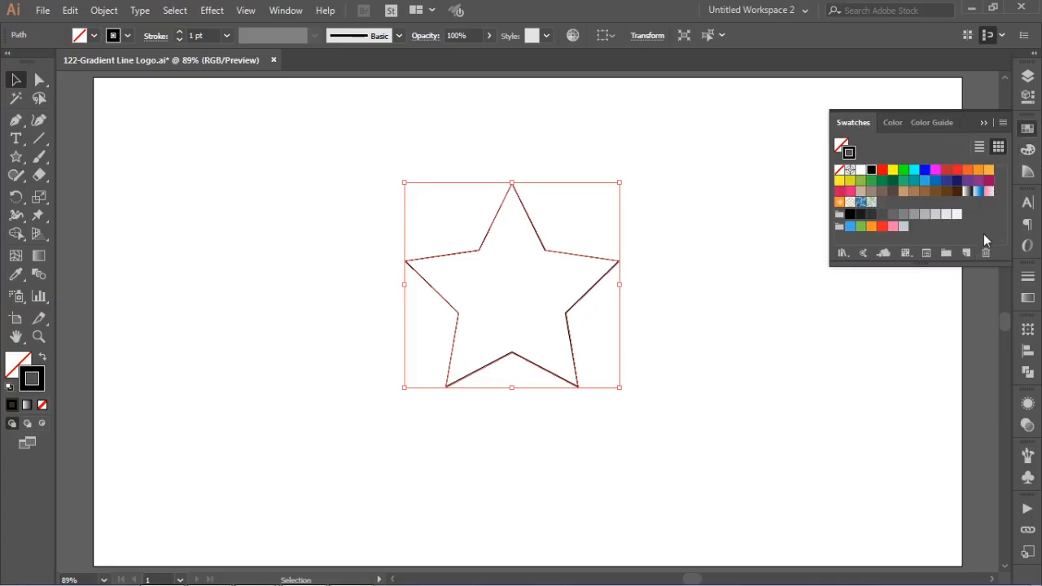
{"action": "left_click", "coordinate": [978, 192]}
{"action": "left_click", "coordinate": [1027, 129]}
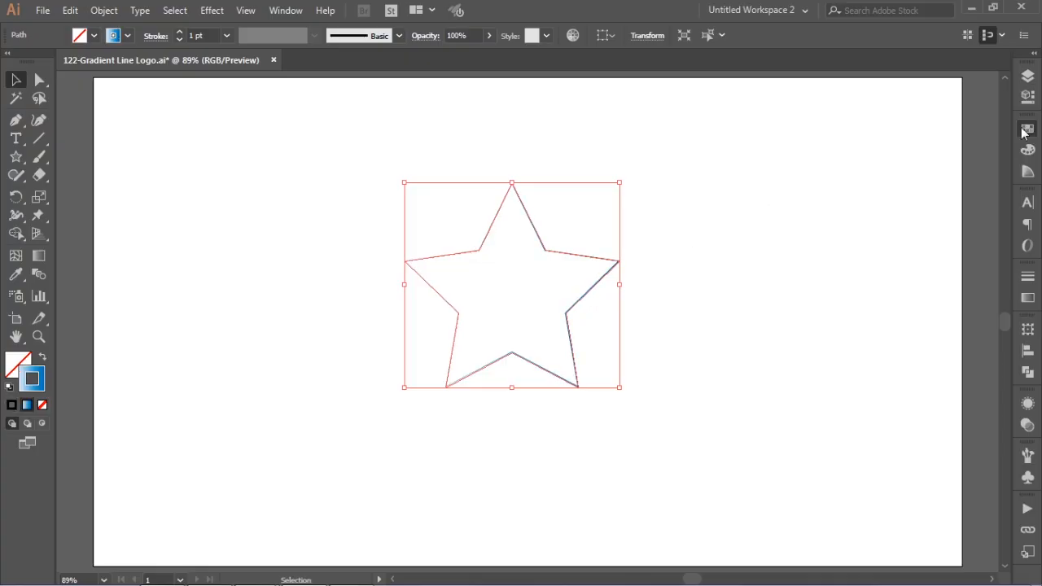
{"action": "left_click", "coordinate": [758, 166]}
Round all the star's corners to about 18 px with the Direct Selection tool.
{"action": "left_click_drag", "start_coordinate": [743, 203], "coordinate": [568, 290]}
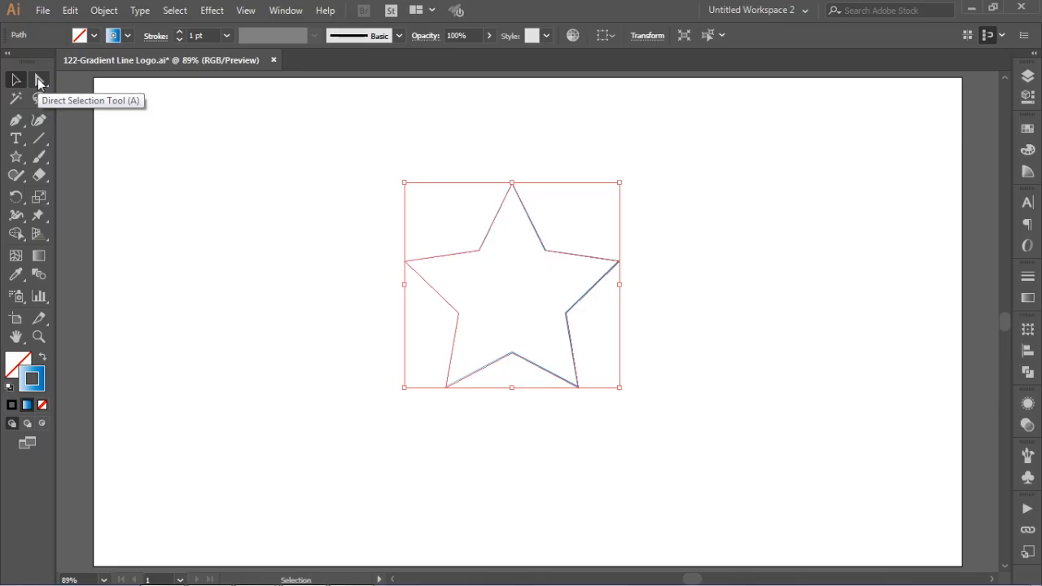
{"action": "left_click", "coordinate": [39, 81]}
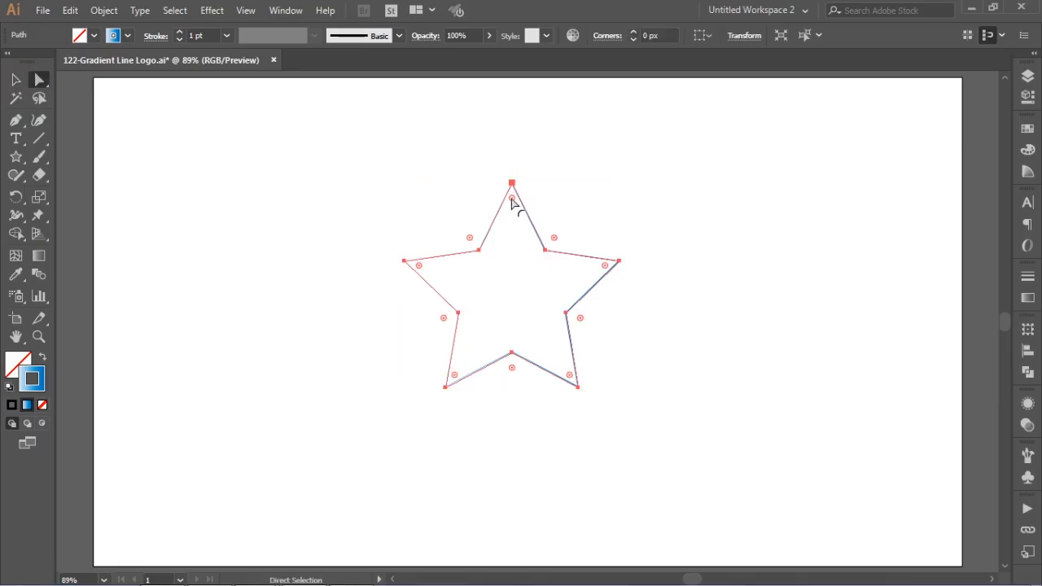
{"action": "left_click_drag", "start_coordinate": [511, 200], "coordinate": [510, 213]}
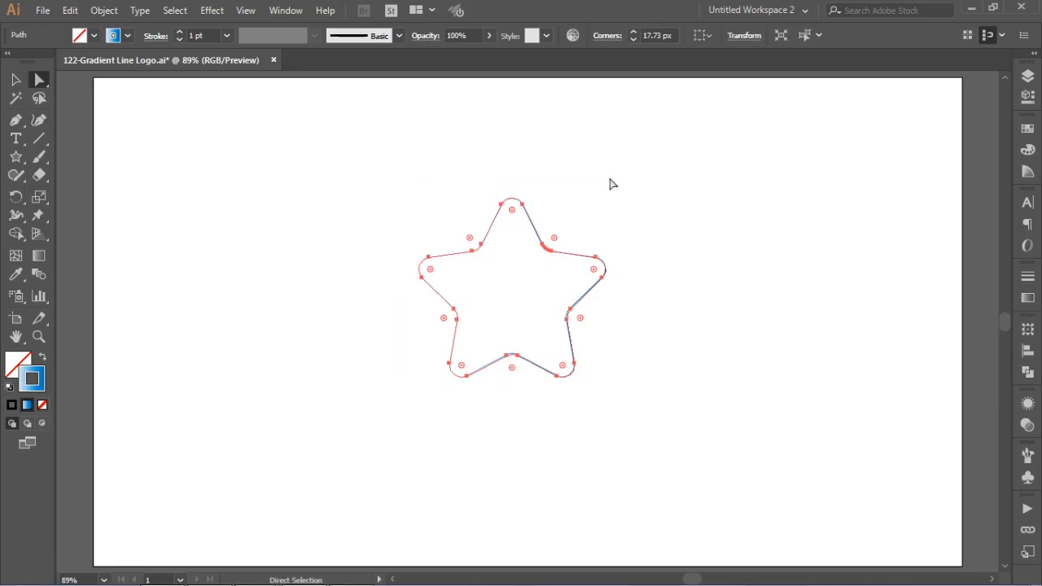
{"action": "left_click", "coordinate": [14, 80]}
{"action": "left_click", "coordinate": [397, 158]}
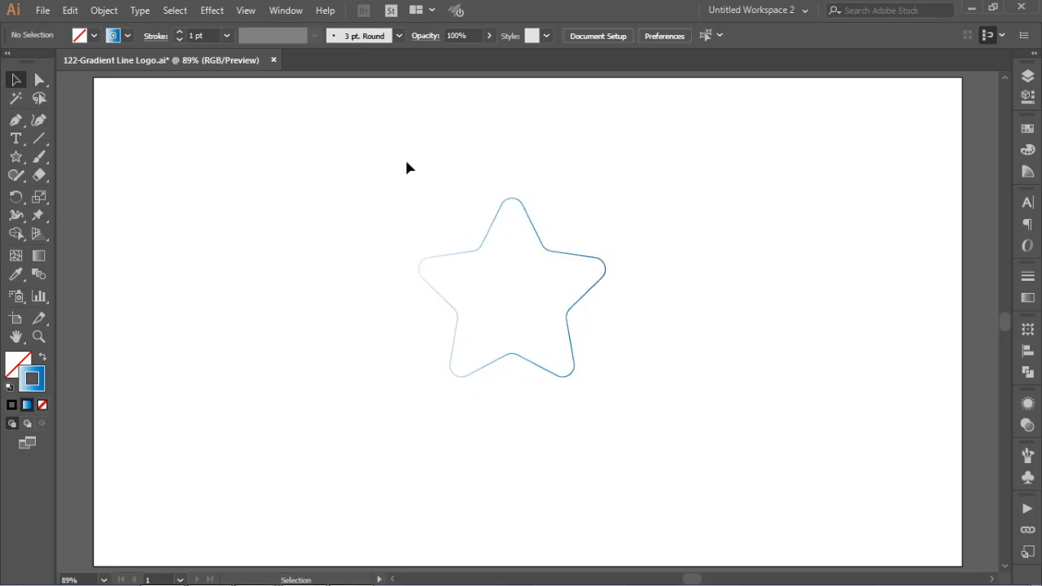
Apply a Transform effect to the rounded star with a 5° rotation angle and 20 copies.
{"action": "left_click_drag", "start_coordinate": [415, 135], "coordinate": [550, 262]}
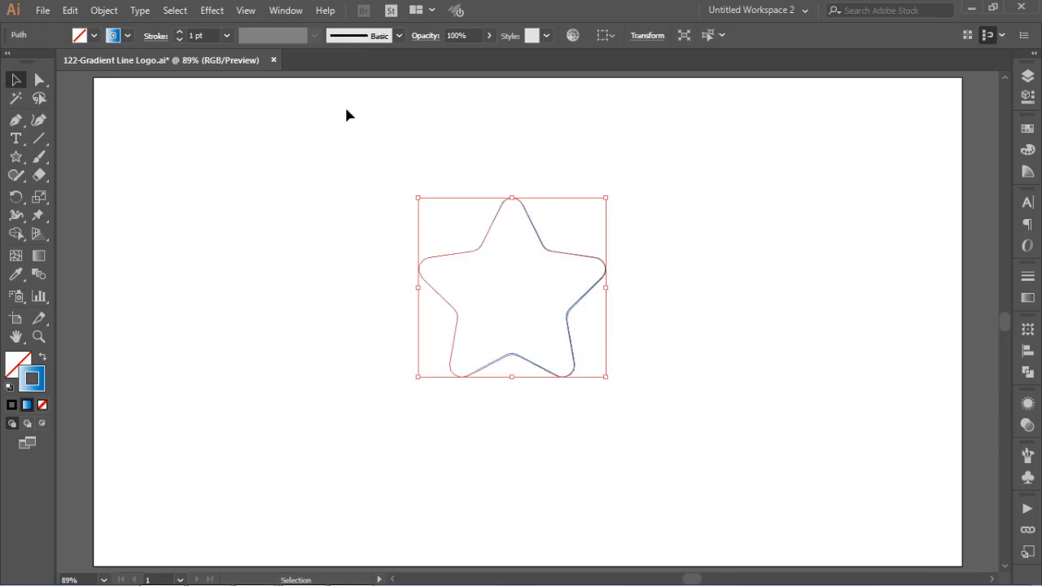
{"action": "left_click", "coordinate": [210, 11]}
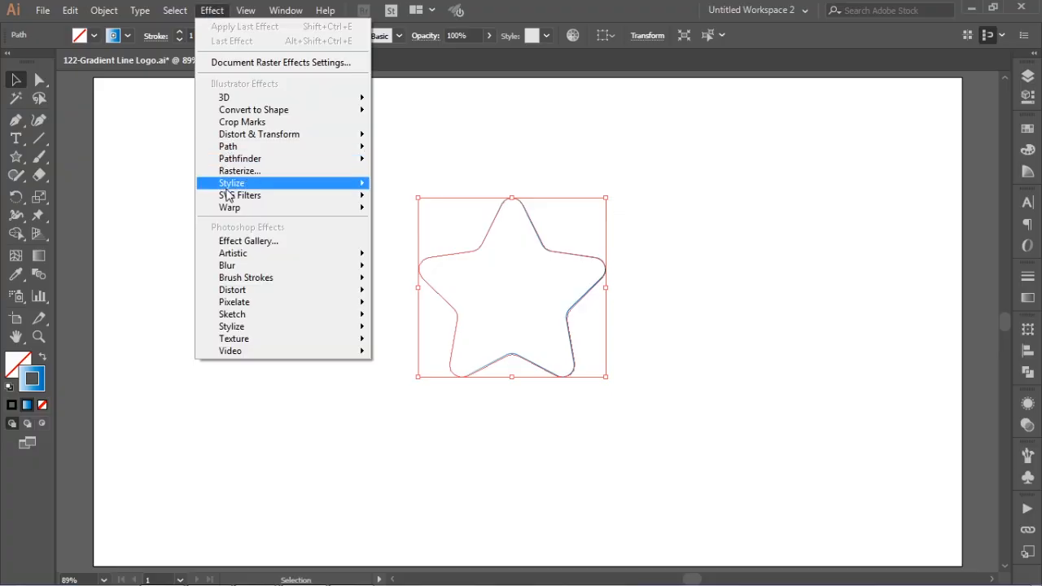
{"action": "mouse_move", "coordinate": [242, 143]}
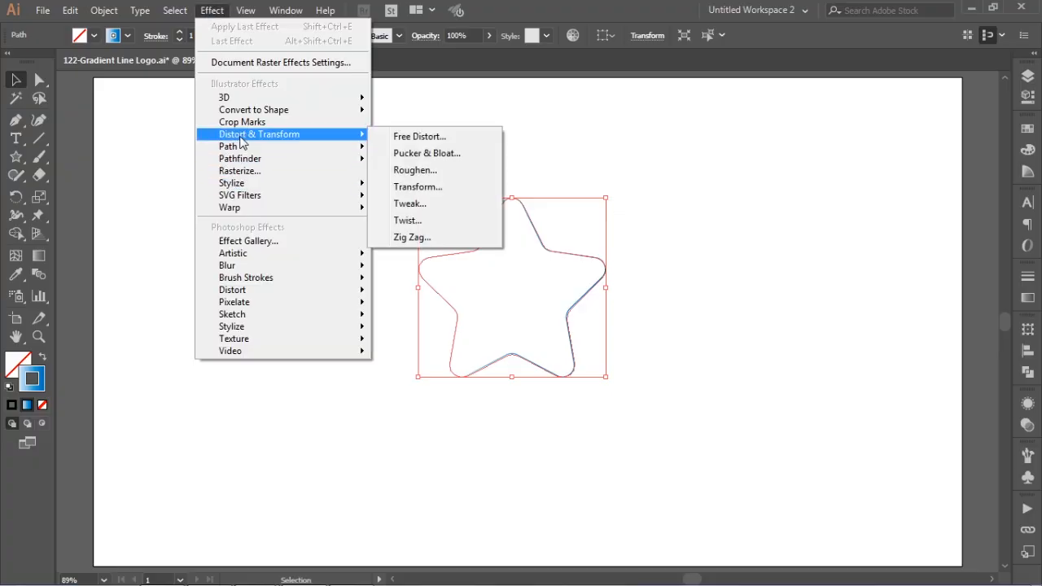
{"action": "left_click", "coordinate": [423, 189]}
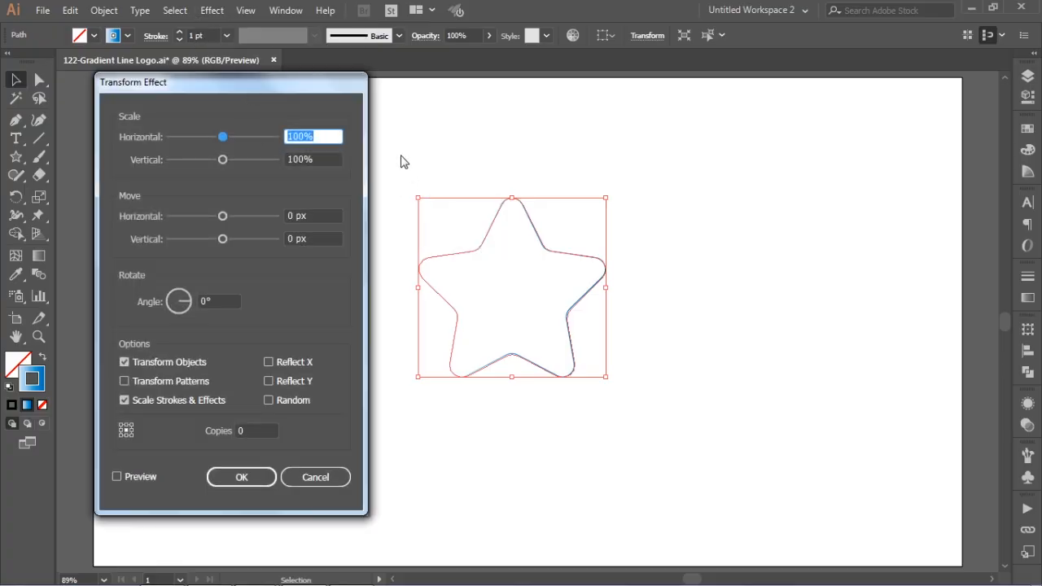
{"action": "left_click", "coordinate": [215, 301]}
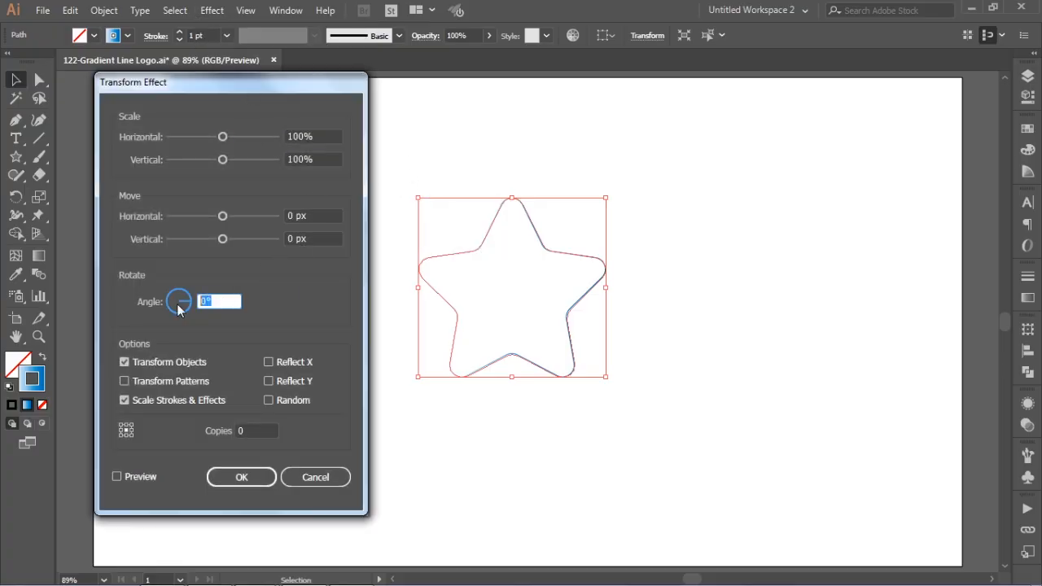
{"action": "type", "text": "5"}
{"action": "left_click", "coordinate": [259, 430]}
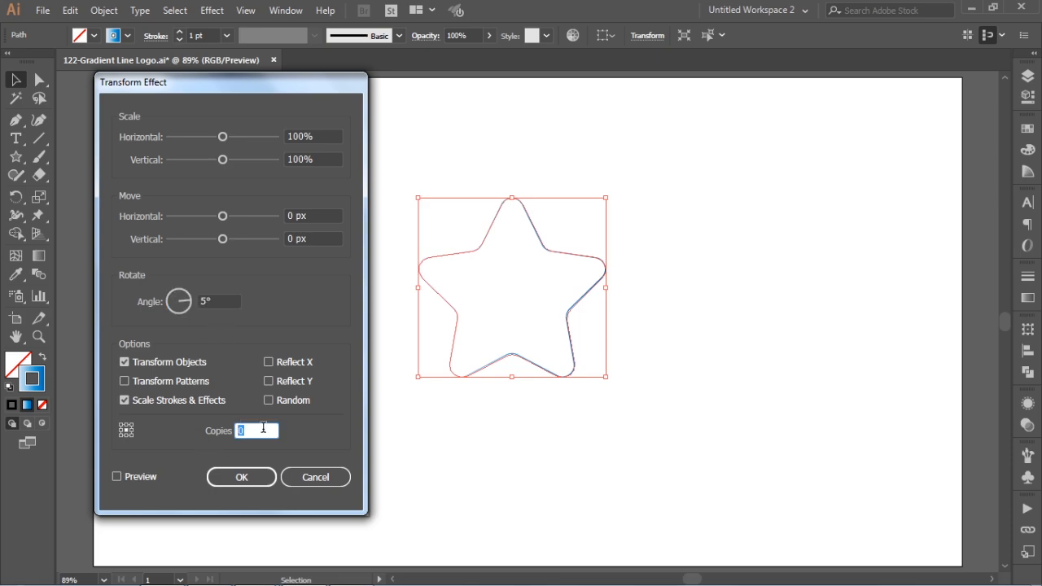
{"action": "type", "text": "2"}
{"action": "left_click", "coordinate": [131, 477]}
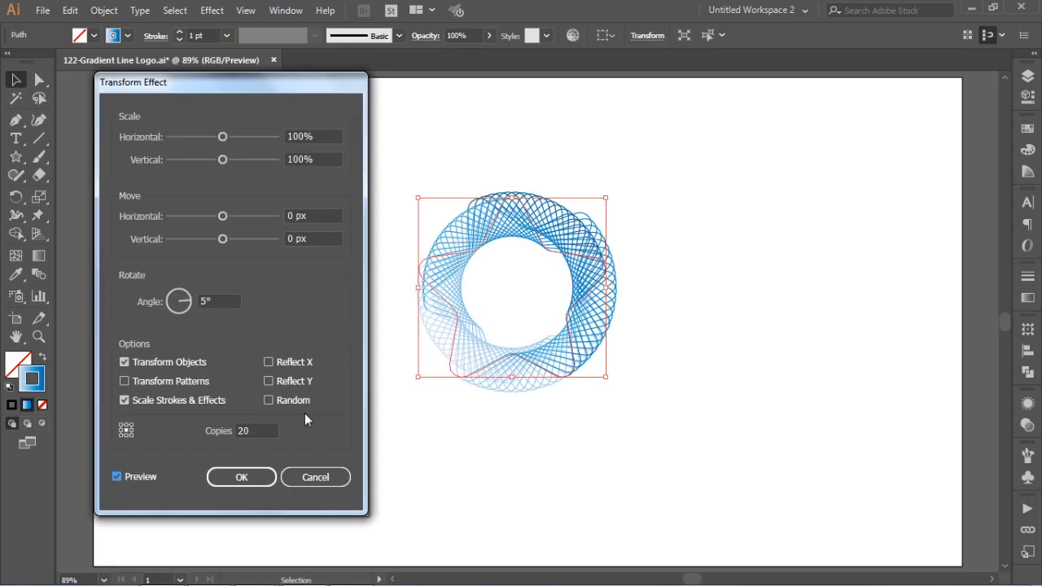
{"action": "left_click", "coordinate": [242, 477]}
Enlarge the ring-shaped line pattern and move it into the left half of the artboard.
{"action": "left_click_drag", "start_coordinate": [686, 217], "coordinate": [468, 319]}
{"action": "left_click_drag", "start_coordinate": [605, 375], "coordinate": [647, 416]}
{"action": "left_click_drag", "start_coordinate": [581, 205], "coordinate": [400, 209]}
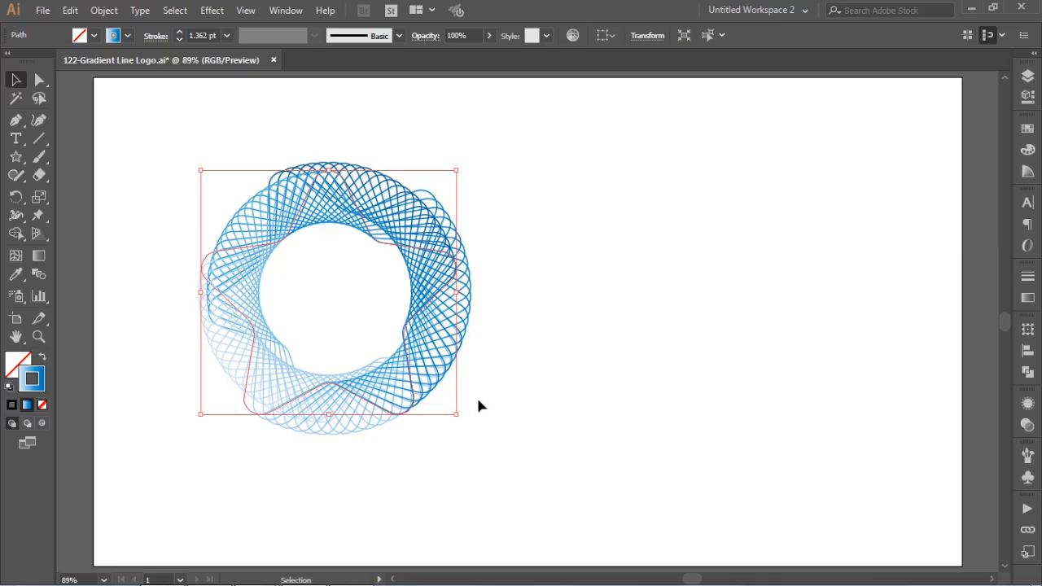
Shift the blue ring closer to the artboard's left edge and place a duplicate of it to its right.
{"action": "key", "text": "ctrl+minus"}
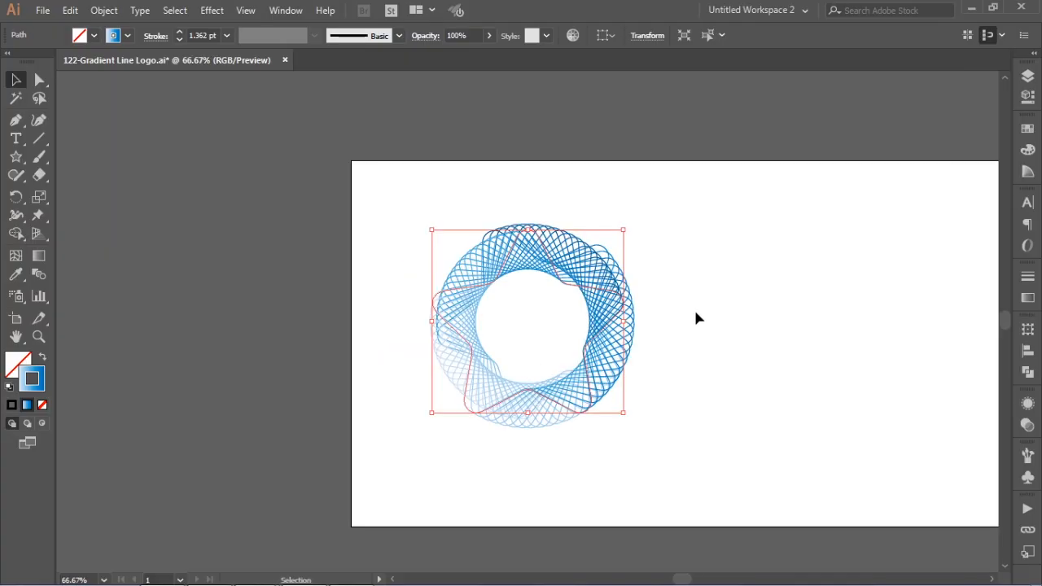
{"action": "left_click_drag", "start_coordinate": [693, 308], "coordinate": [512, 321]}
{"action": "left_click_drag", "start_coordinate": [399, 291], "coordinate": [375, 287]}
{"action": "left_click_drag", "start_coordinate": [477, 255], "coordinate": [701, 259]}
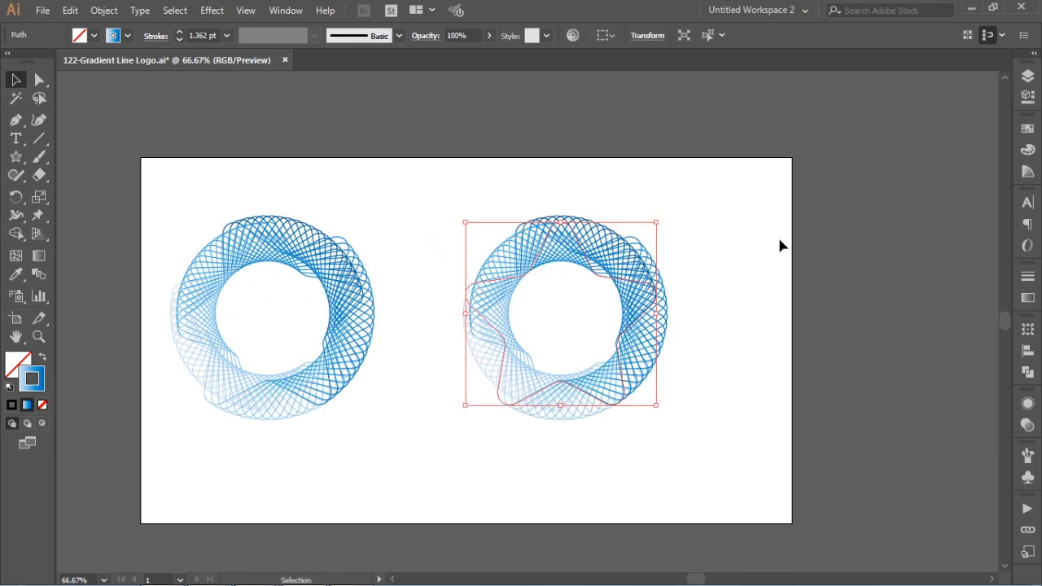
Apply the orange gradient swatch to the duplicate ring's stroke and set the gradient type to Linear.
{"action": "left_click", "coordinate": [1027, 129]}
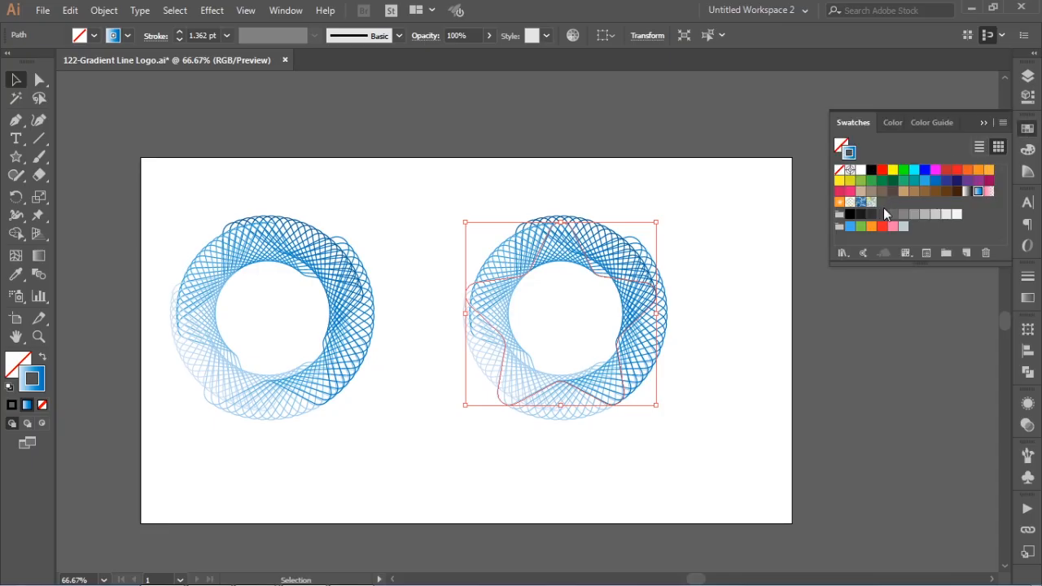
{"action": "left_click", "coordinate": [839, 203]}
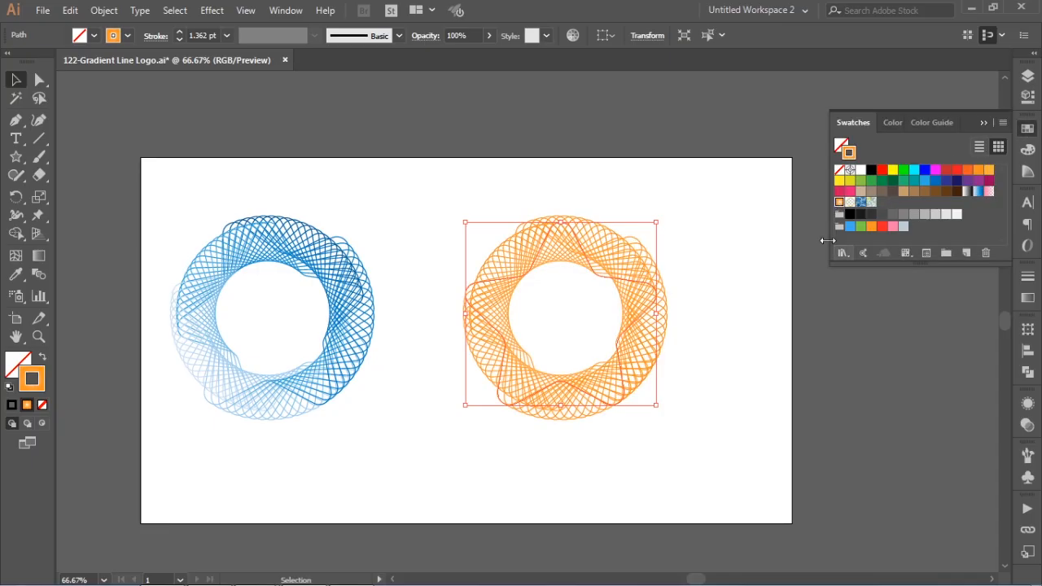
{"action": "left_click", "coordinate": [1027, 299]}
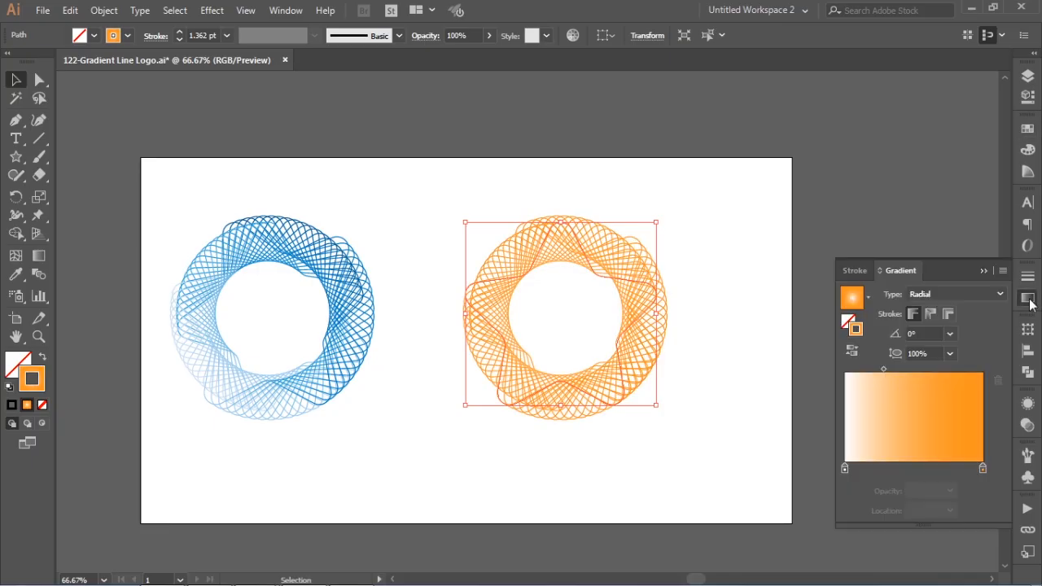
{"action": "left_click", "coordinate": [979, 293]}
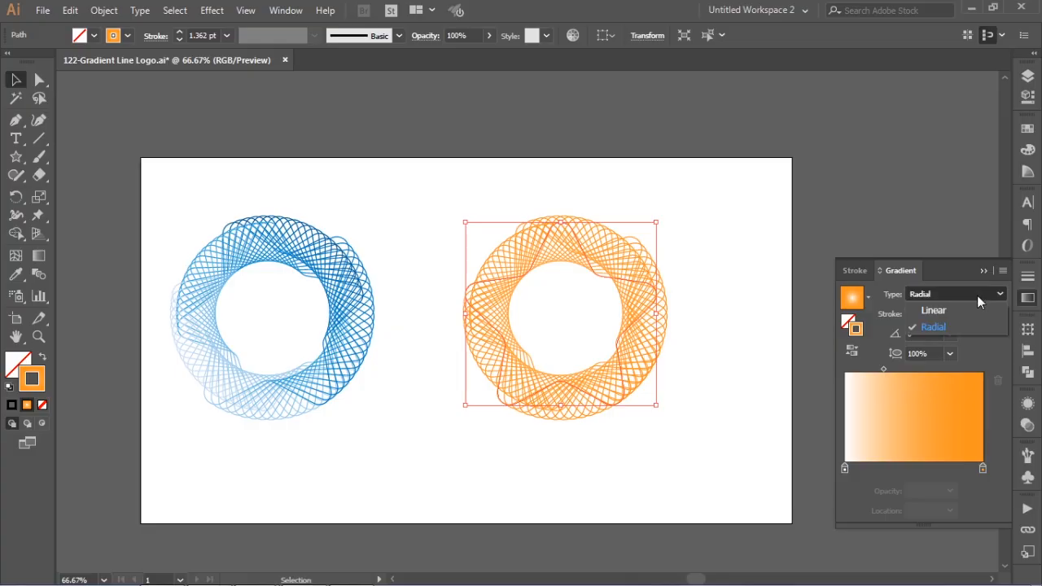
{"action": "left_click", "coordinate": [945, 312]}
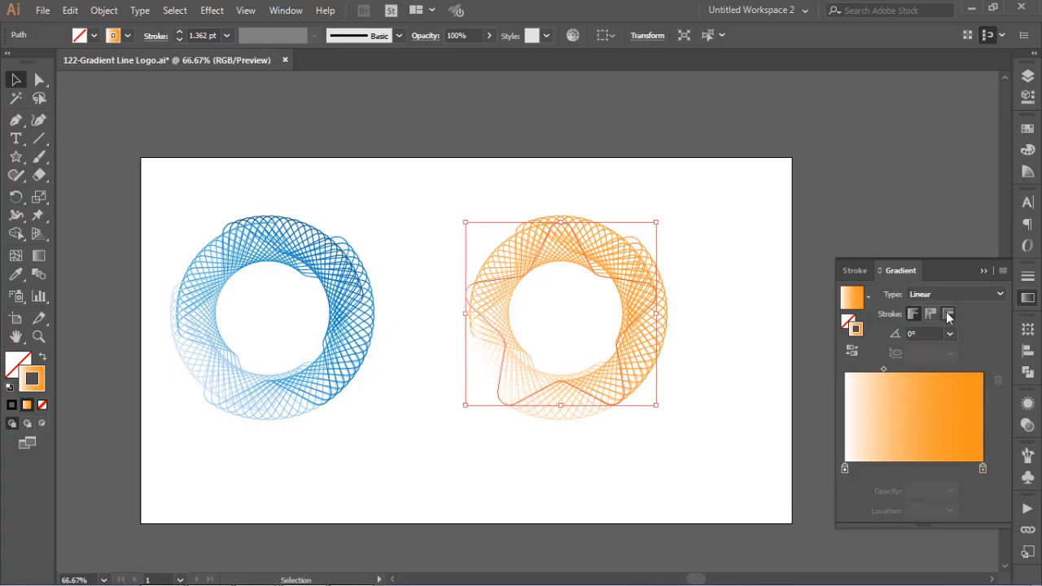
Reopen the orange ring's Transform effect for editing and turn on its preview.
{"action": "left_click", "coordinate": [1024, 301]}
{"action": "left_click", "coordinate": [690, 287]}
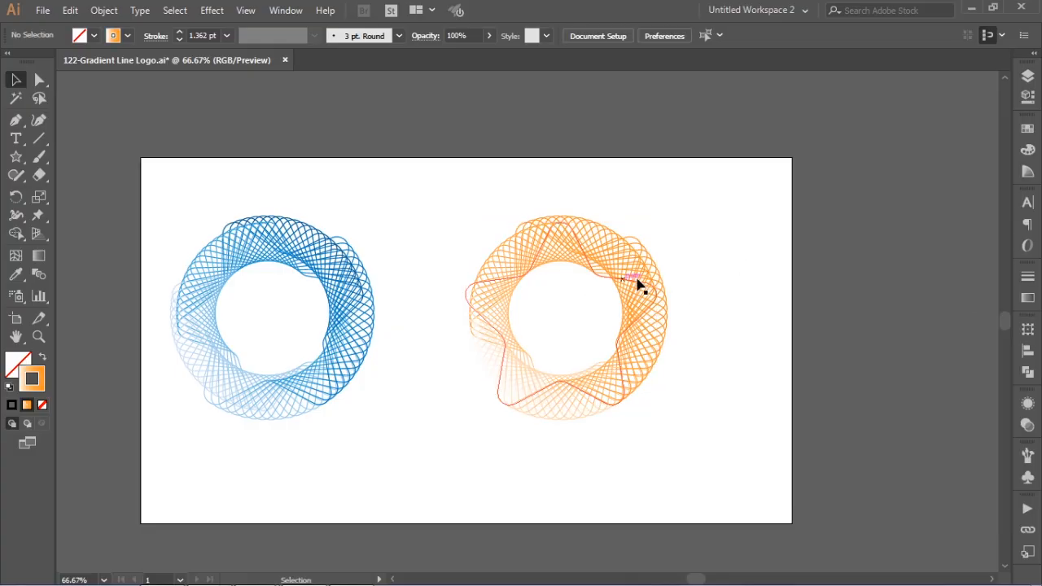
{"action": "left_click", "coordinate": [651, 251]}
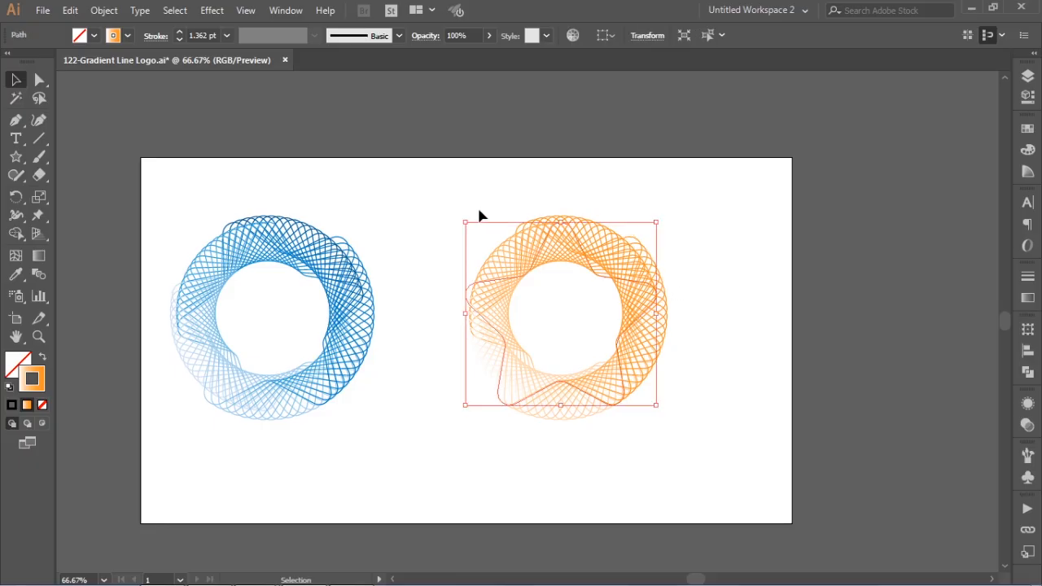
{"action": "left_click", "coordinate": [1028, 404]}
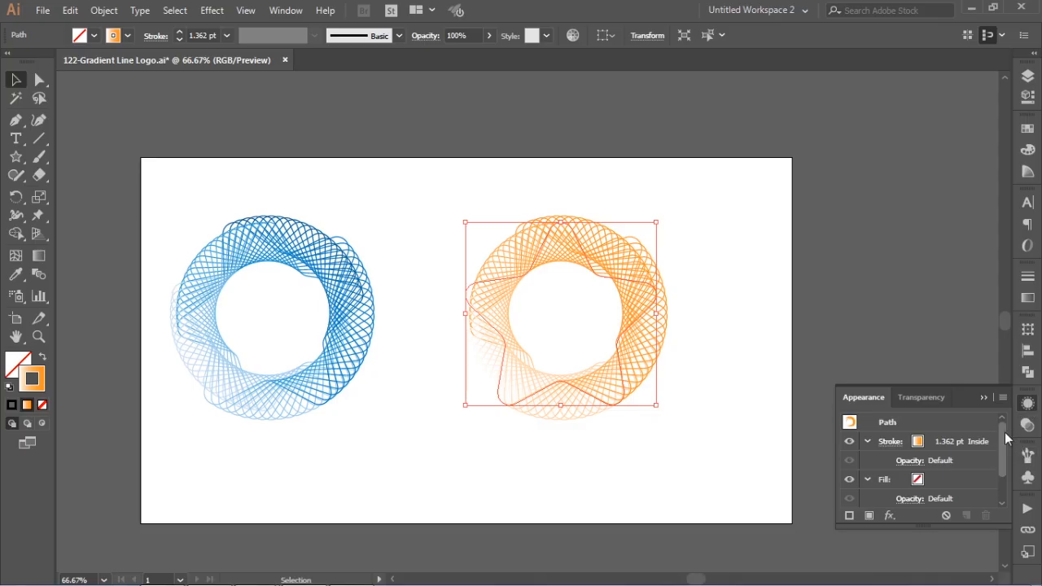
{"action": "scroll", "coordinate": [1008, 443], "scroll_direction": "down", "scroll_amount": 2}
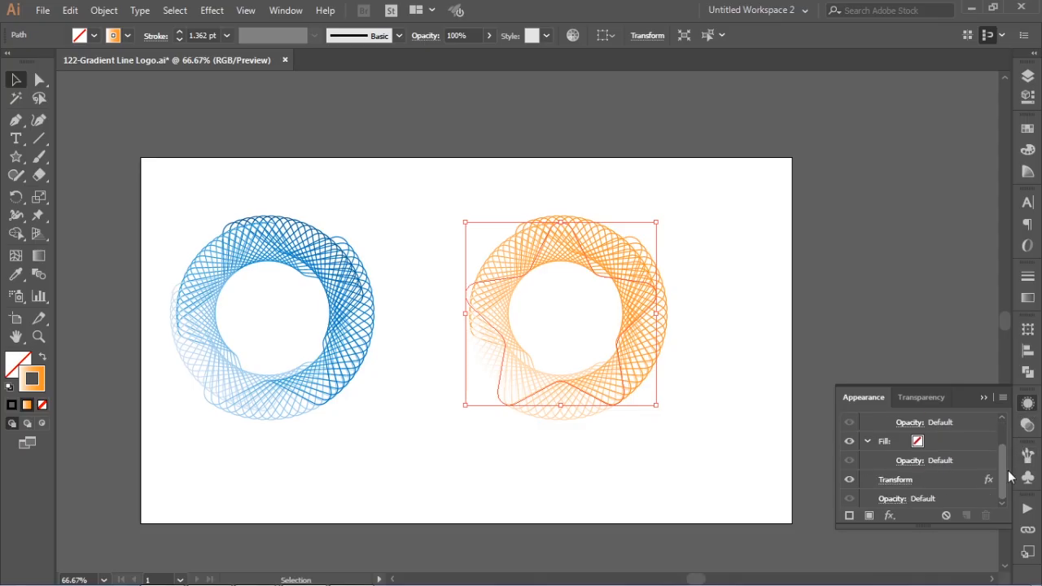
{"action": "left_click", "coordinate": [895, 481]}
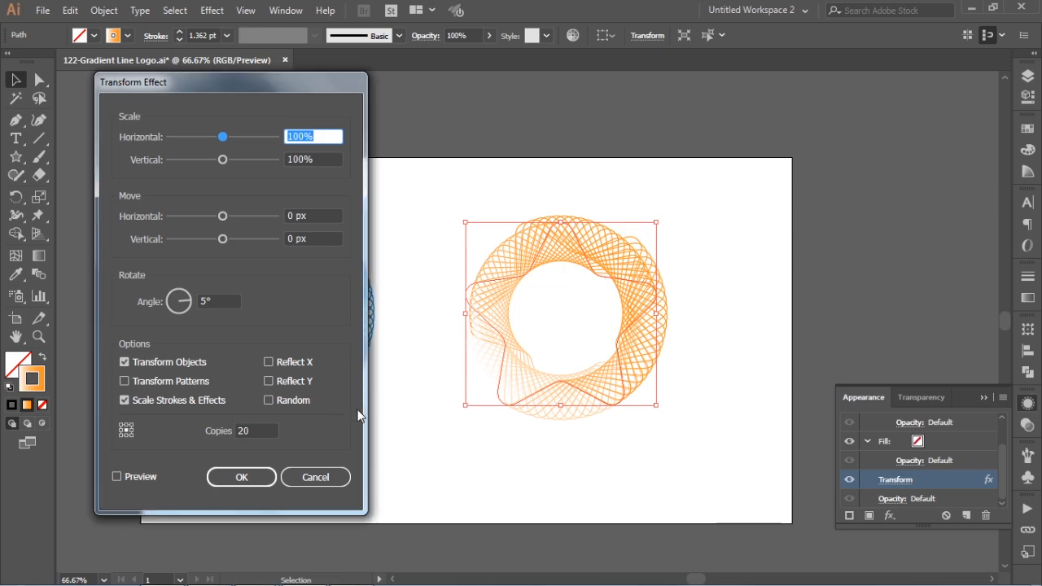
{"action": "left_click", "coordinate": [126, 480]}
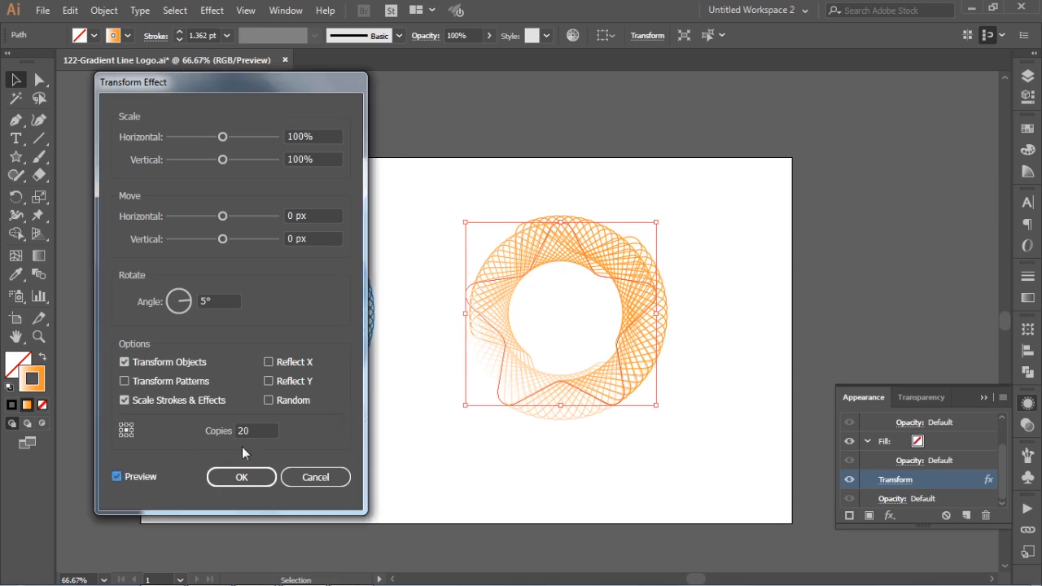
{"action": "left_click", "coordinate": [256, 431]}
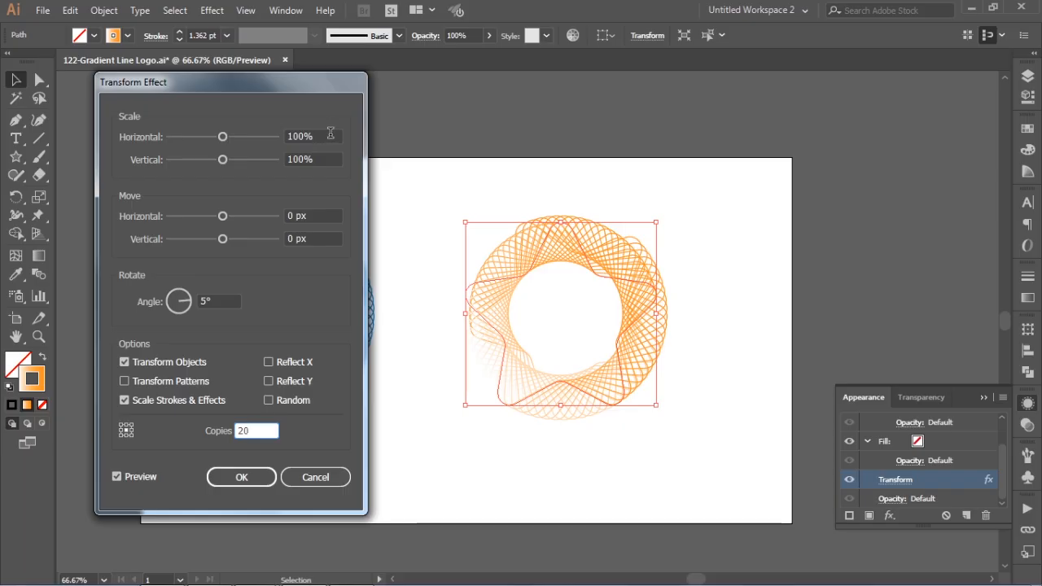
Try scaling the Transform effect's copies to 95% horizontally and 95% vertically.
{"action": "left_click", "coordinate": [330, 134]}
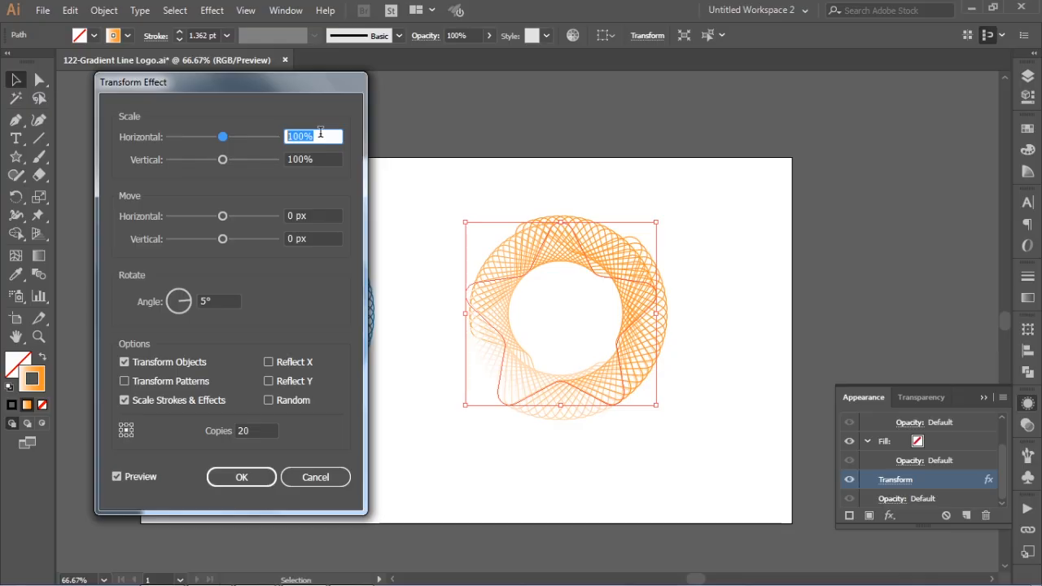
{"action": "type", "text": "95"}
{"action": "key", "text": "Tab"}
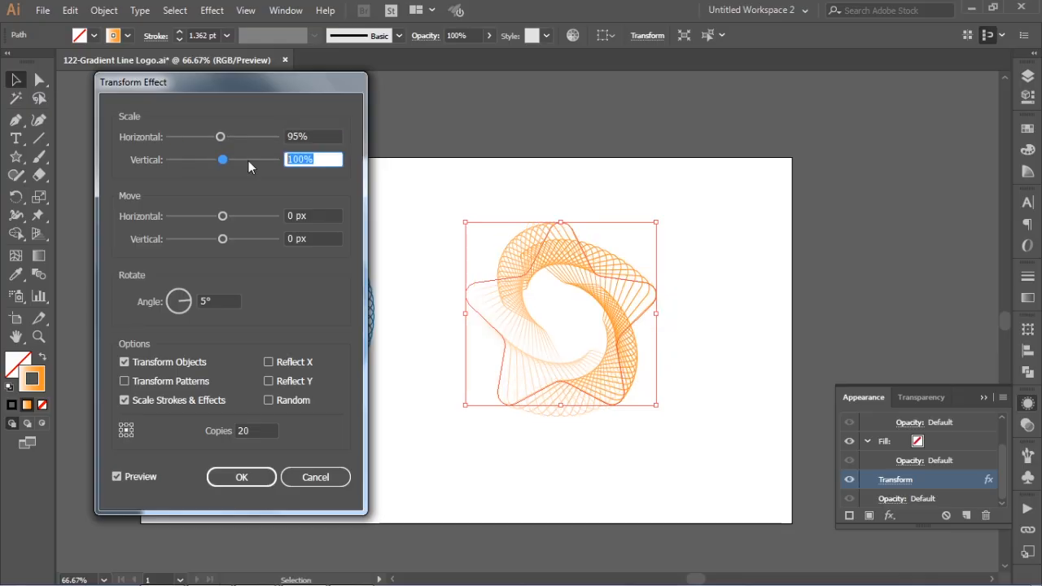
{"action": "type", "text": "95"}
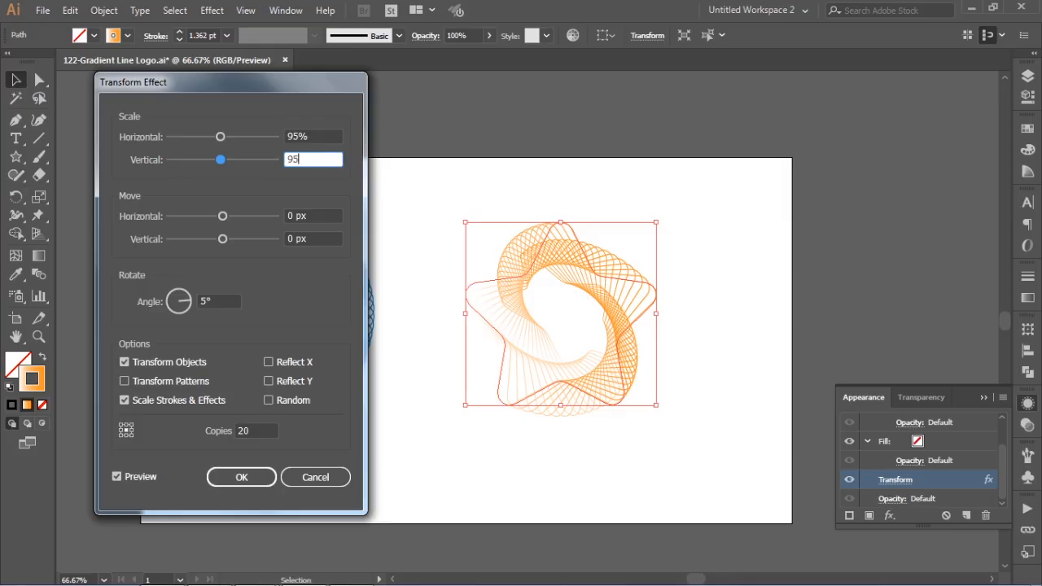
{"action": "left_click", "coordinate": [329, 216]}
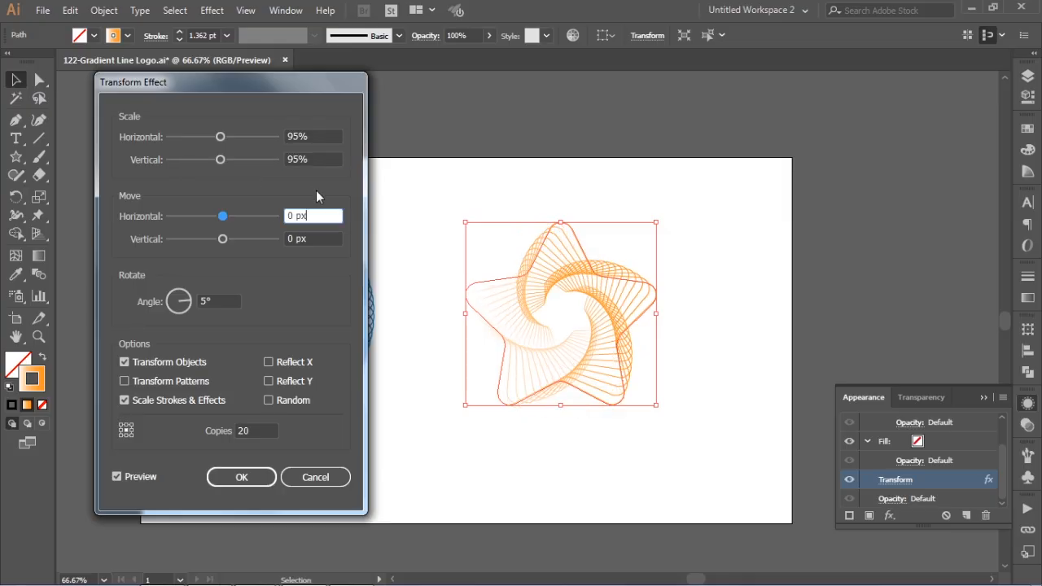
Set the Transform effect's horizontal and vertical scale to 102% and apply it to the orange pattern.
{"action": "left_click", "coordinate": [238, 137]}
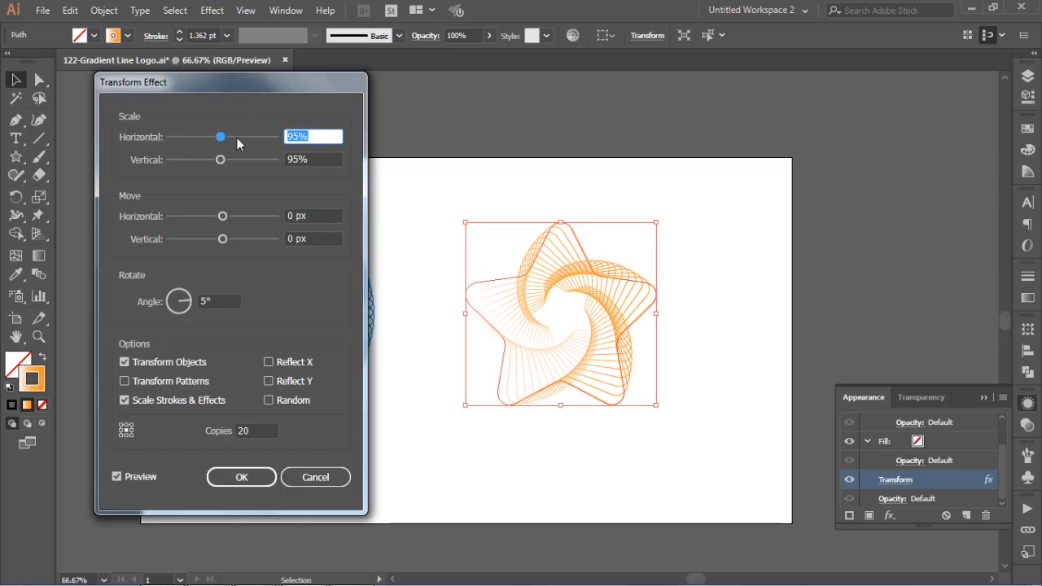
{"action": "type", "text": "102"}
{"action": "left_click", "coordinate": [209, 160]}
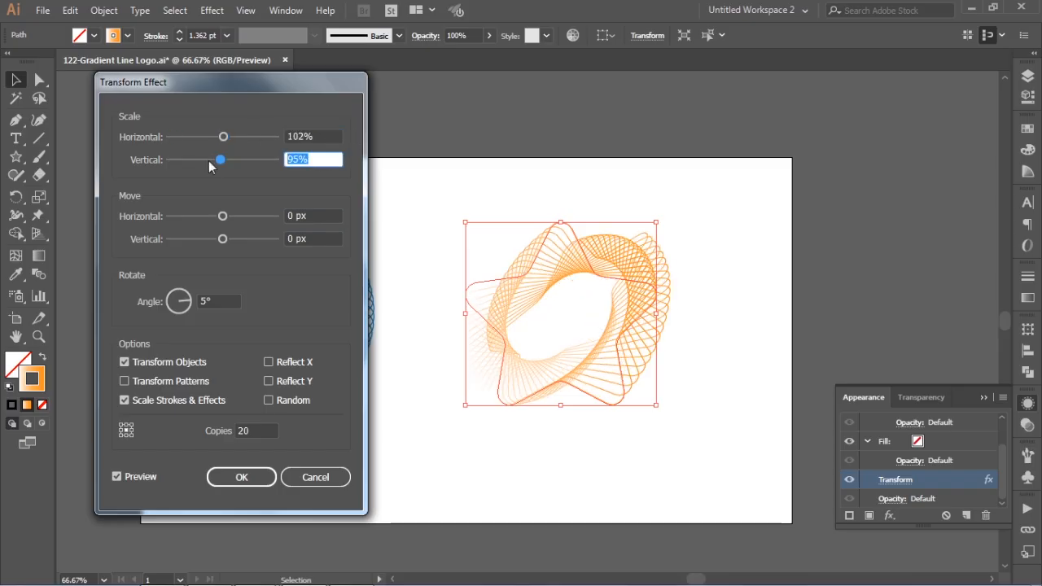
{"action": "type", "text": "102"}
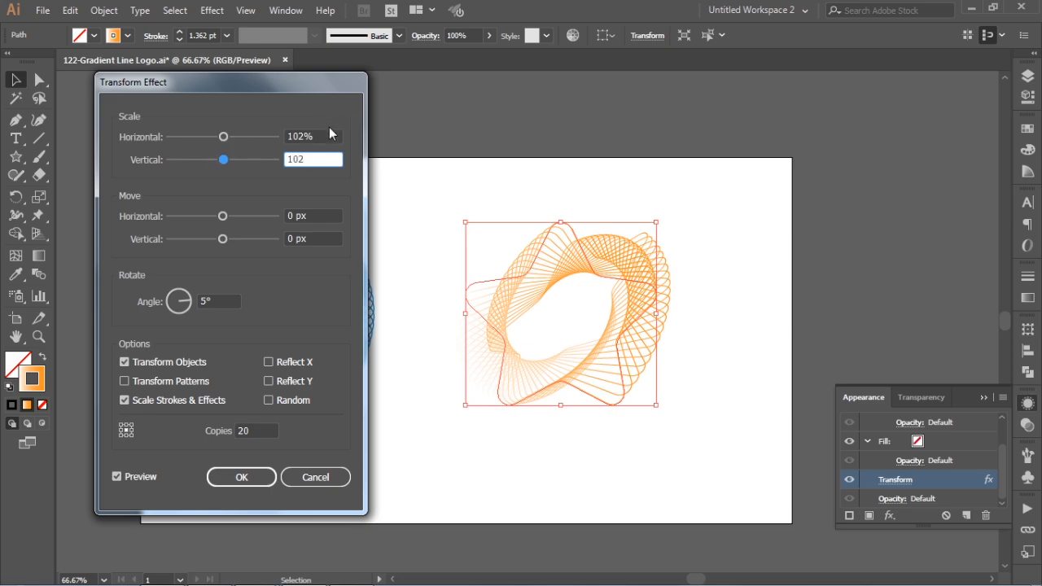
{"action": "left_click", "coordinate": [327, 137]}
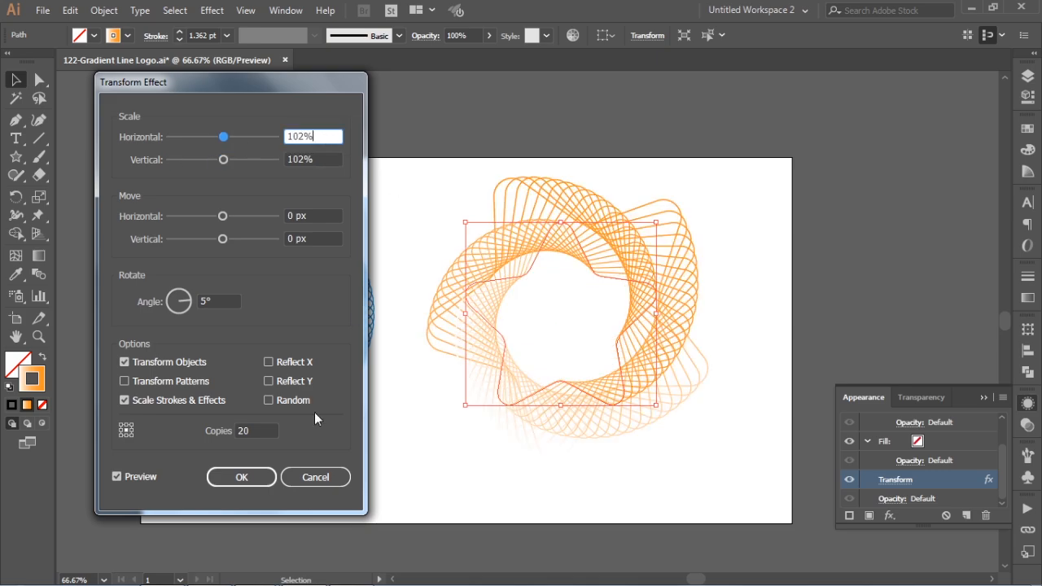
{"action": "left_click", "coordinate": [243, 479]}
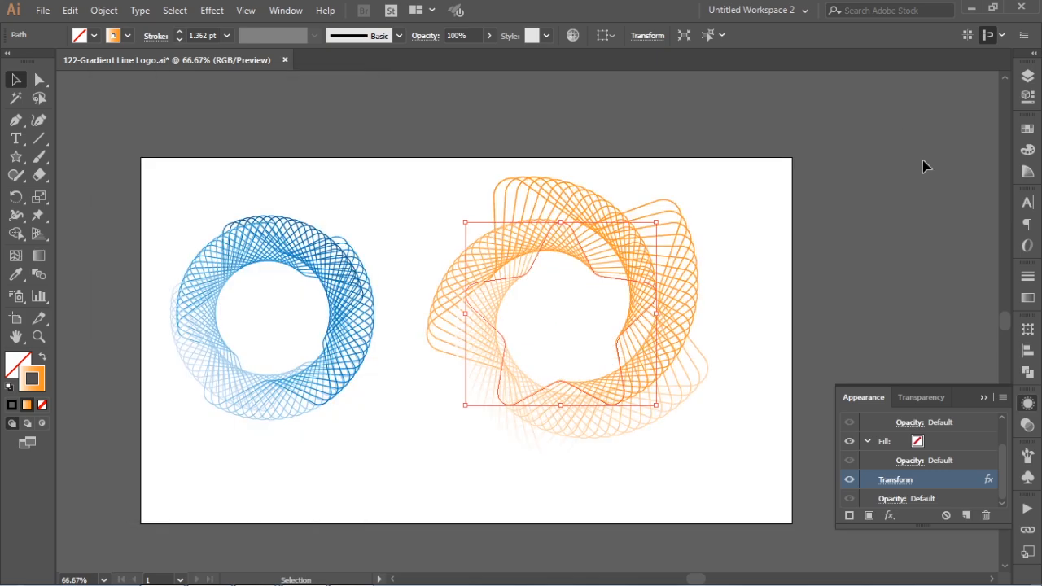
{"action": "left_click", "coordinate": [904, 210]}
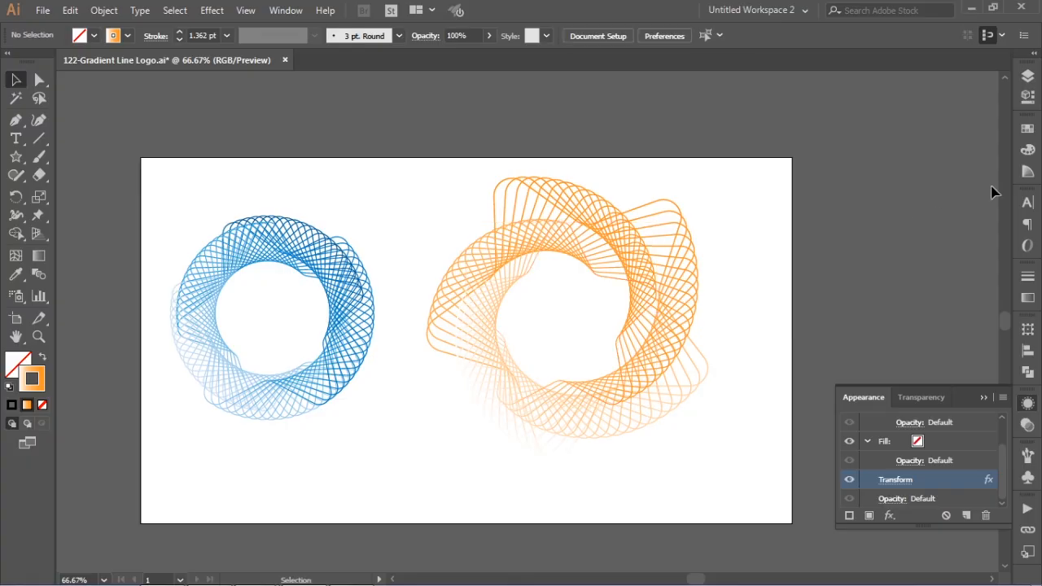
Apply the white-to-black gradient swatch to the orange pattern's stroke and lower the pattern's opacity to 24%.
{"action": "left_click", "coordinate": [1027, 128]}
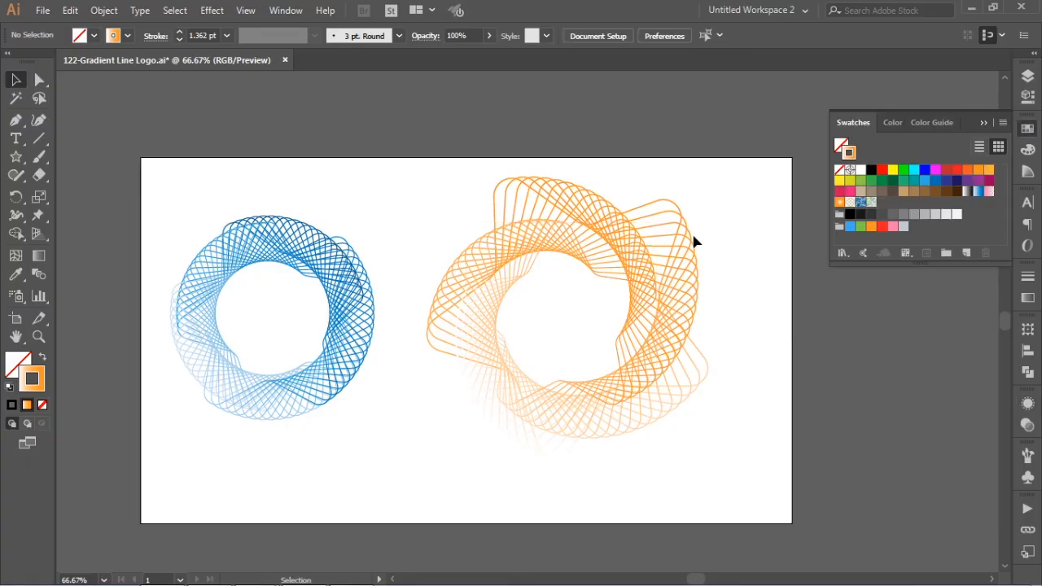
{"action": "left_click", "coordinate": [577, 262]}
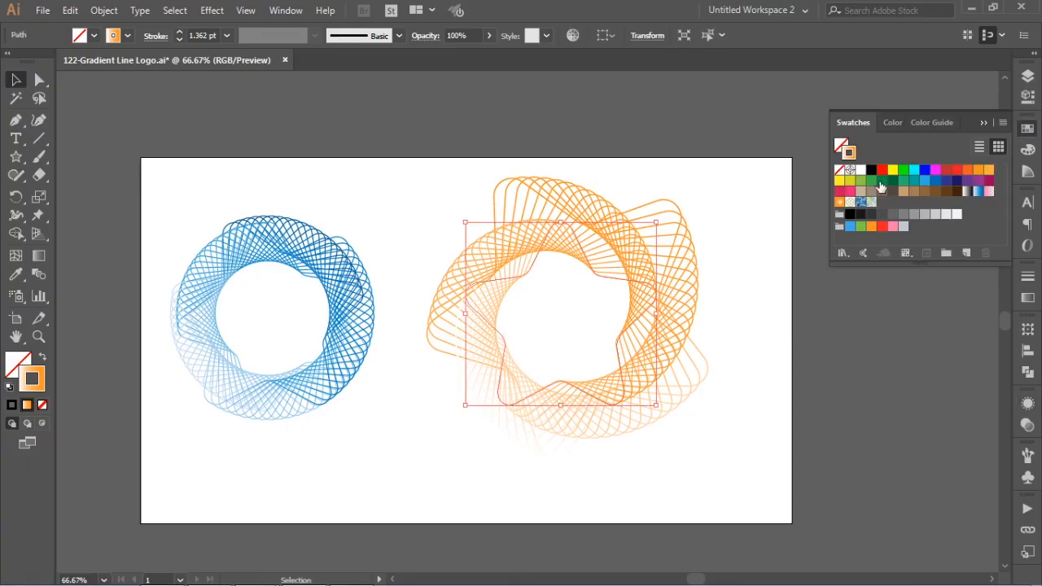
{"action": "left_click", "coordinate": [968, 192]}
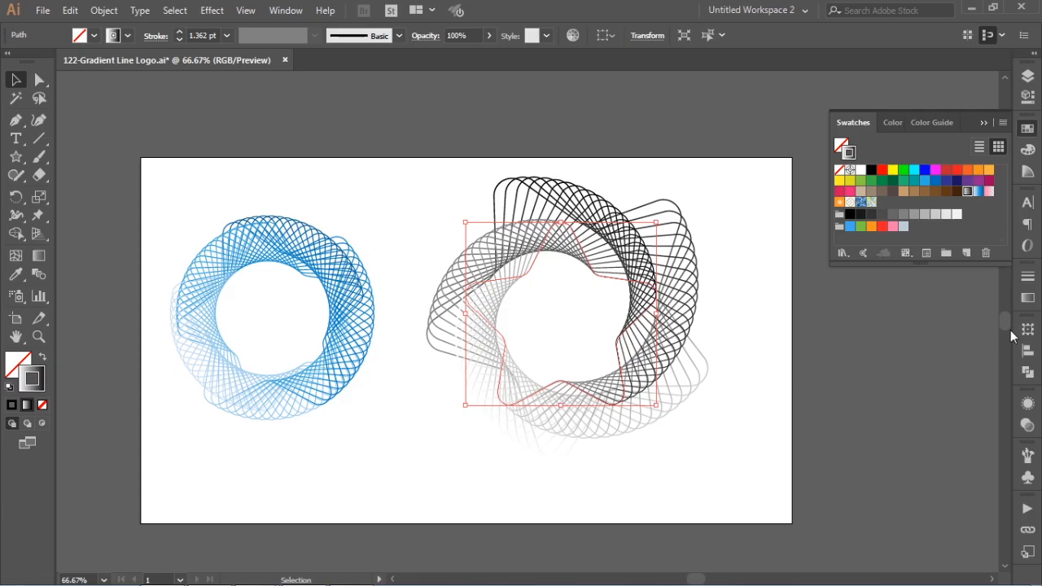
{"action": "left_click", "coordinate": [1027, 425]}
{"action": "left_click", "coordinate": [992, 420]}
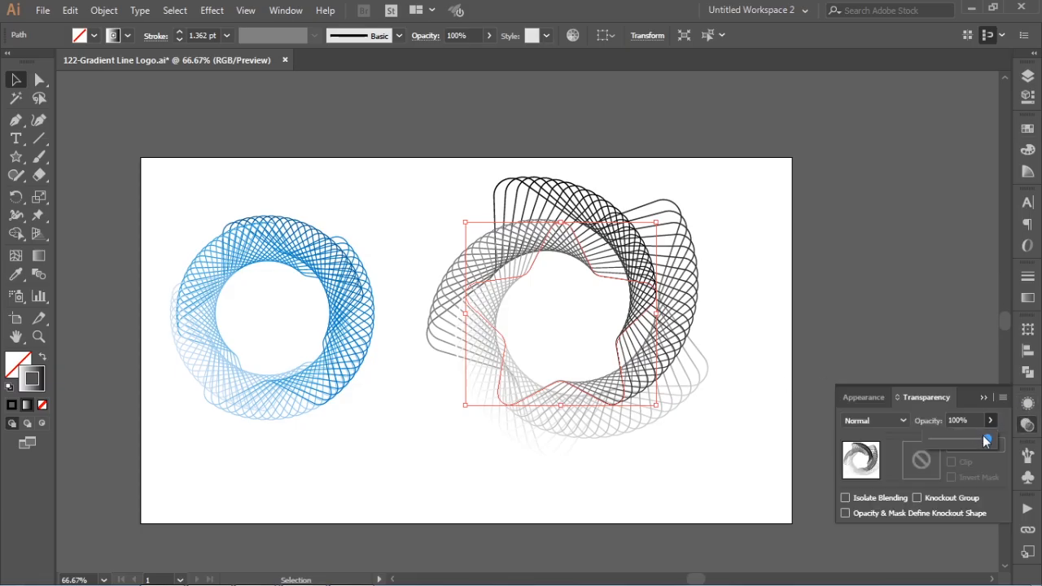
{"action": "left_click_drag", "start_coordinate": [986, 440], "coordinate": [944, 441]}
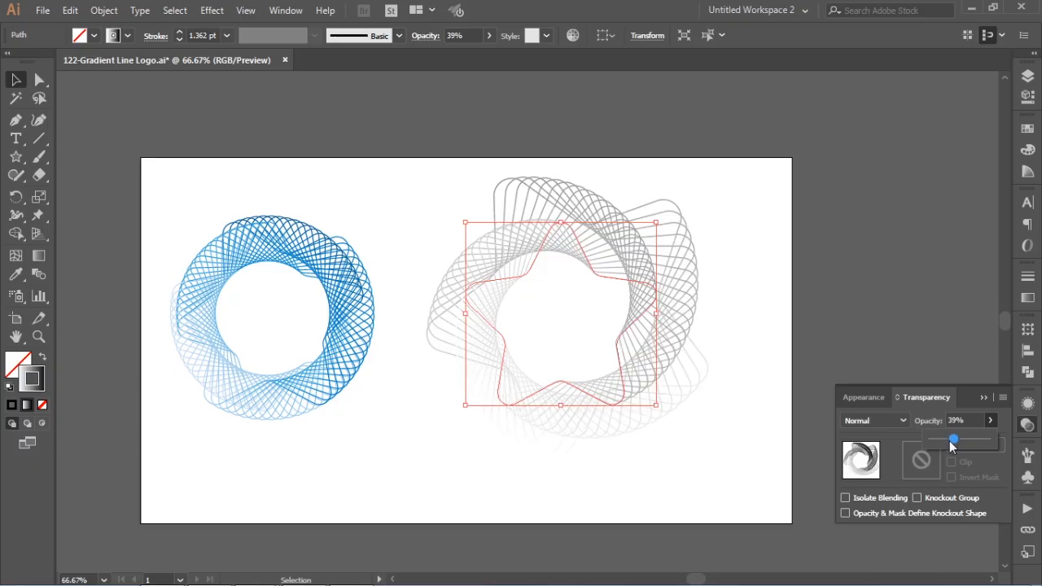
Enlarge the grey line pattern until it extends beyond the artboard and position it over the artboard's right half.
{"action": "left_click", "coordinate": [1027, 75]}
{"action": "left_click_drag", "start_coordinate": [642, 391], "coordinate": [770, 474]}
{"action": "left_click_drag", "start_coordinate": [633, 321], "coordinate": [390, 153]}
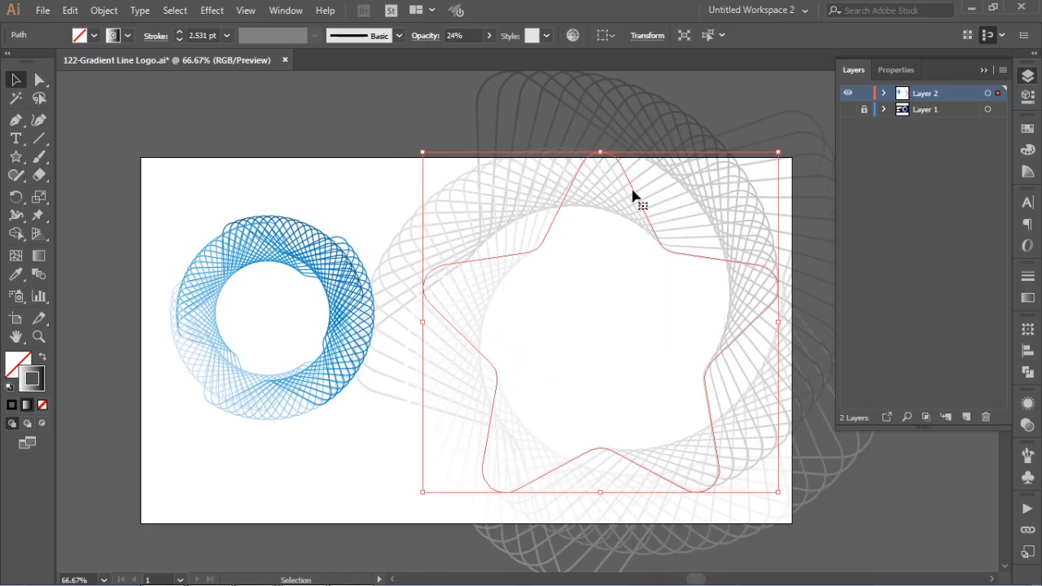
{"action": "left_click_drag", "start_coordinate": [633, 198], "coordinate": [624, 235]}
{"action": "left_click_drag", "start_coordinate": [578, 210], "coordinate": [578, 210]}
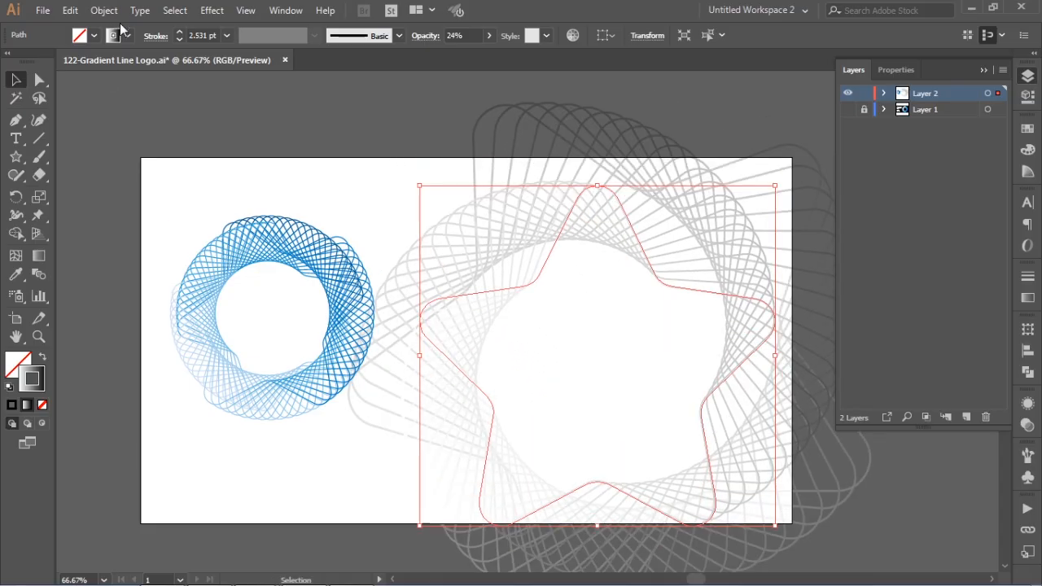
Reduce the enlarged grey pattern's stroke weight to 1 pt and deselect it.
{"action": "left_click", "coordinate": [179, 39]}
{"action": "left_click", "coordinate": [179, 38]}
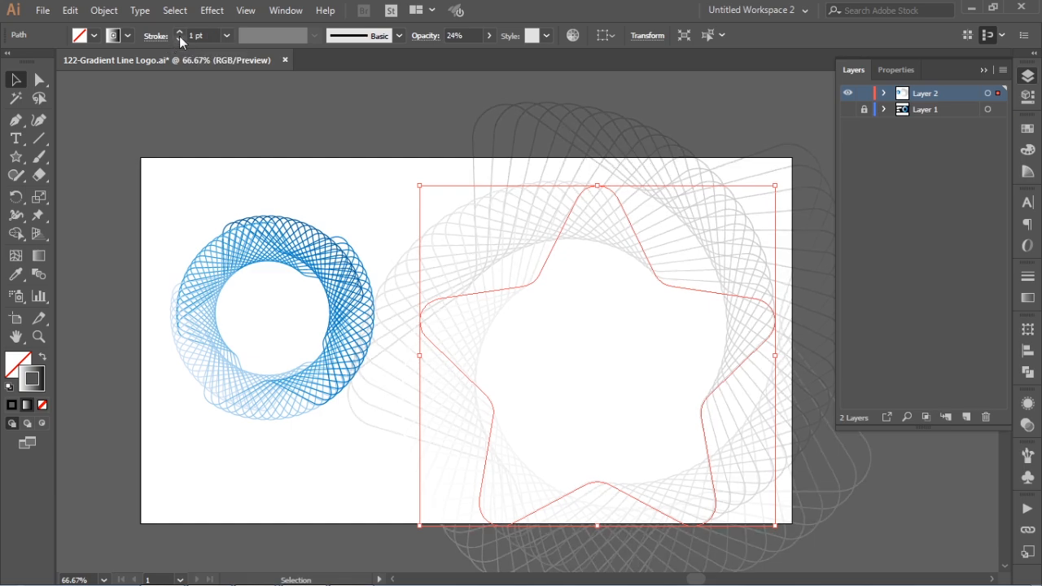
{"action": "left_click", "coordinate": [1027, 76]}
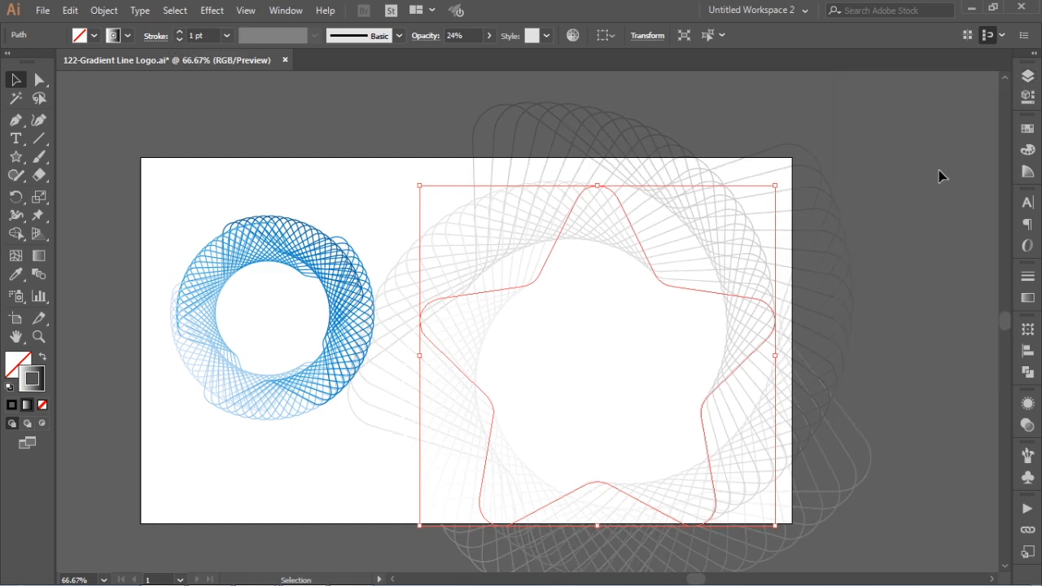
{"action": "left_click", "coordinate": [926, 172]}
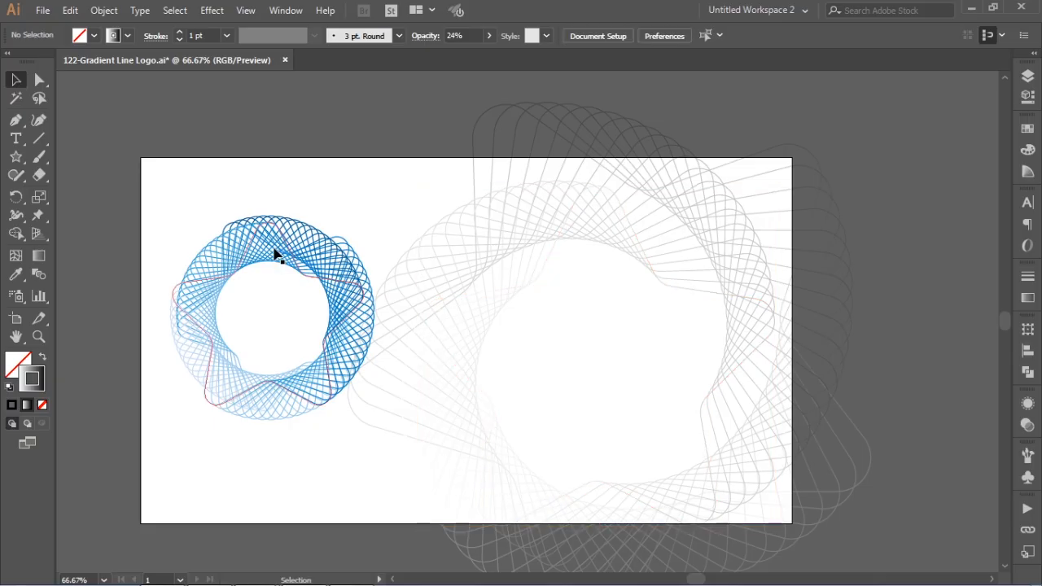
Move the blue ring about 657 px right and 72 px down, into the centre of the grey pattern.
{"action": "left_click_drag", "start_coordinate": [276, 255], "coordinate": [603, 293]}
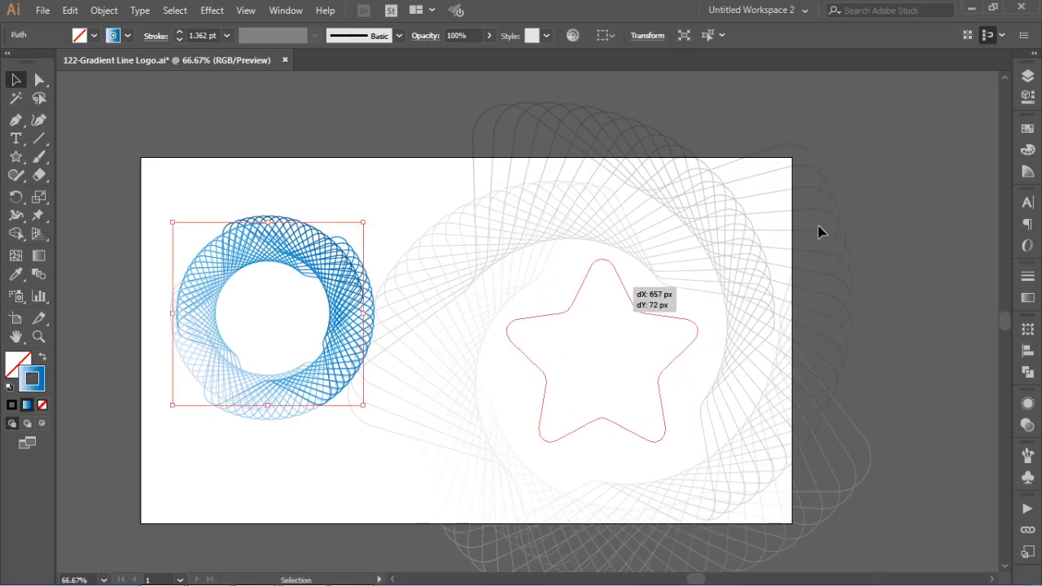
{"action": "left_click", "coordinate": [779, 341]}
{"action": "left_click_drag", "start_coordinate": [754, 323], "coordinate": [774, 300]}
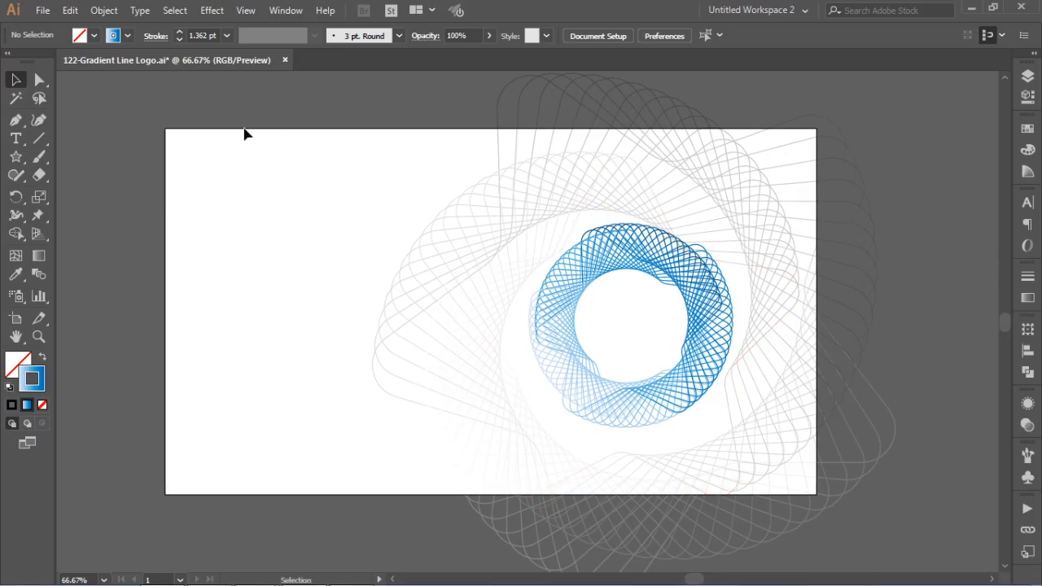
{"action": "key", "text": "ctrl+space"}
{"action": "left_click_drag", "start_coordinate": [154, 117], "coordinate": [854, 504]}
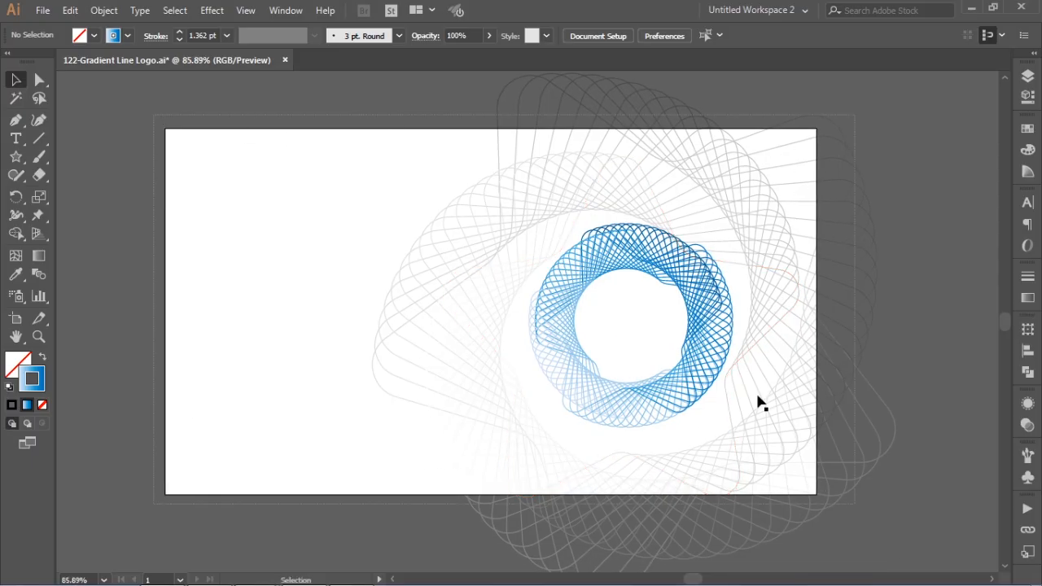